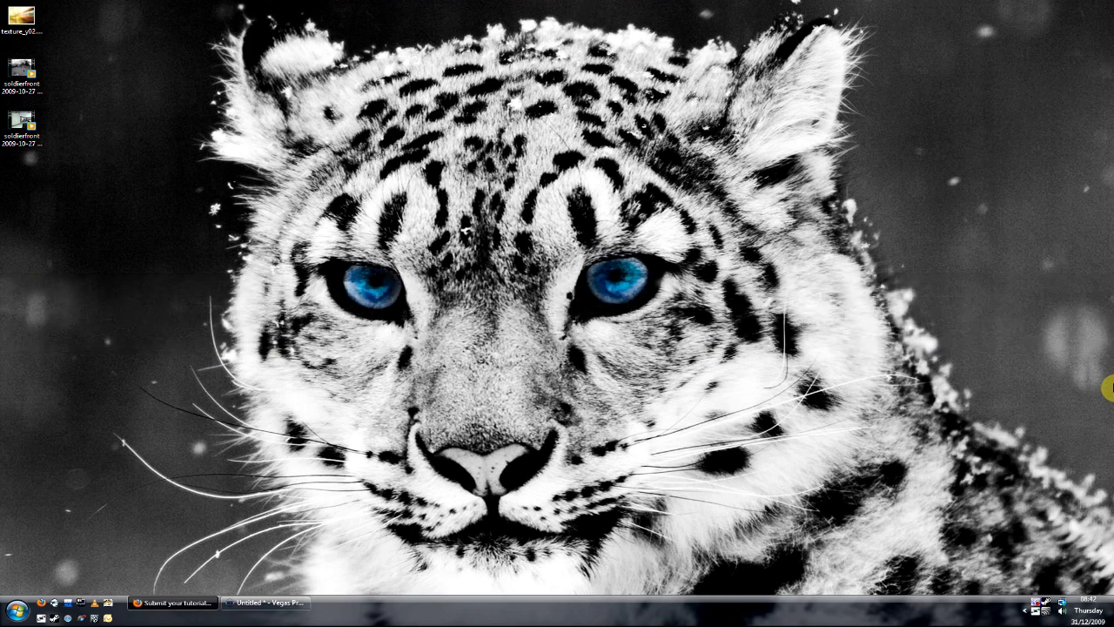
Read the tutorial-suggestions forum thread in Firefox, close the browser, and return to Vegas Pro
left_click(156, 603)
scroll(302, 405, "up", 4)
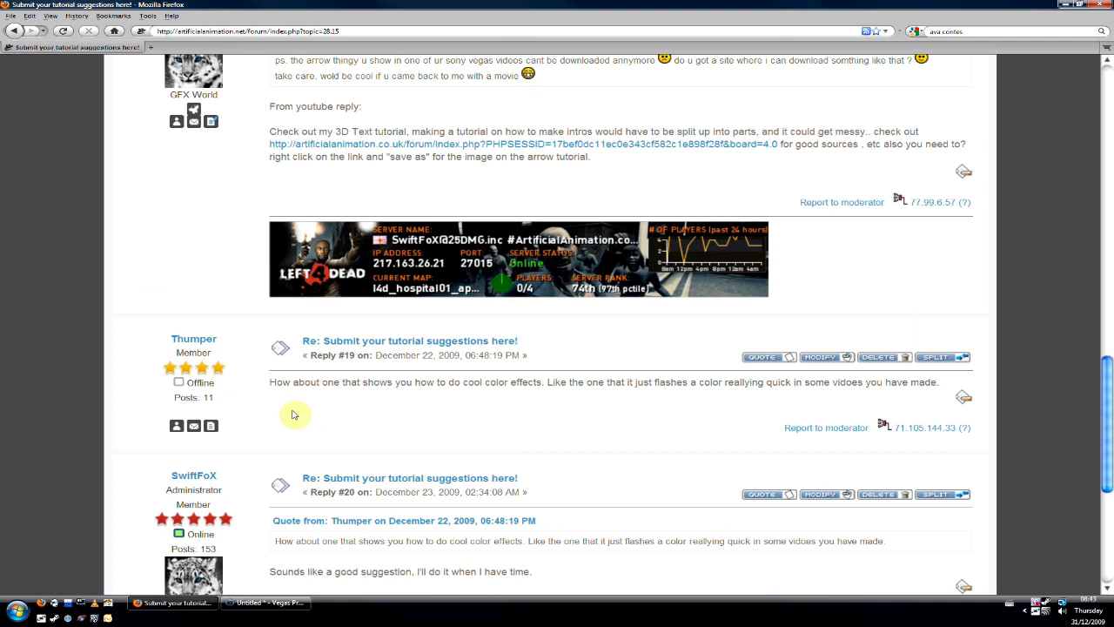
scroll(293, 415, "down", 3)
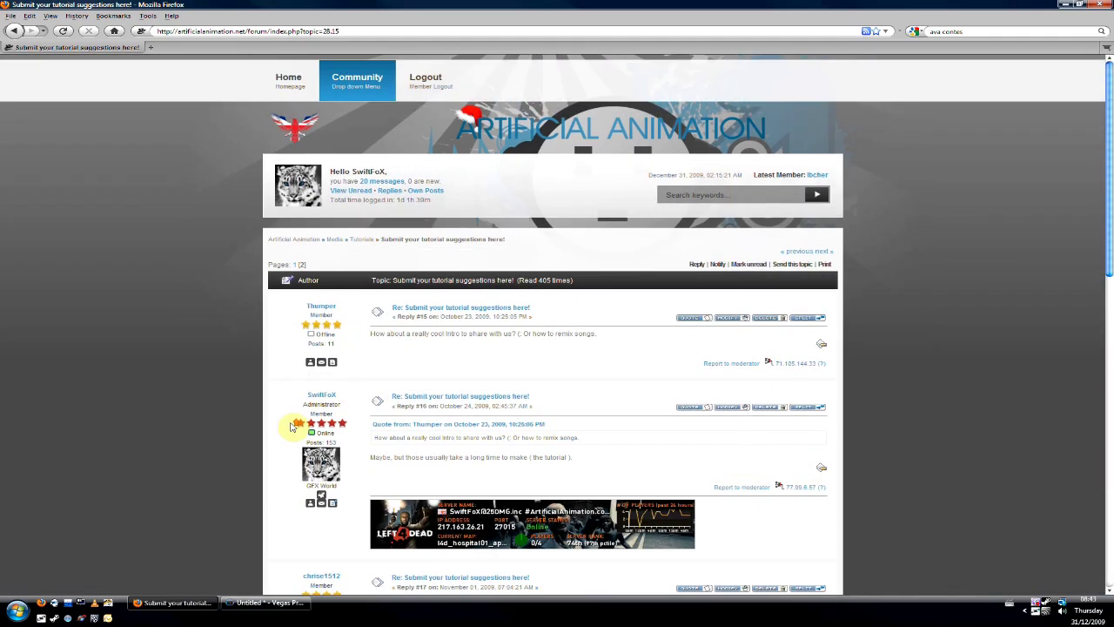
left_click(1101, 4)
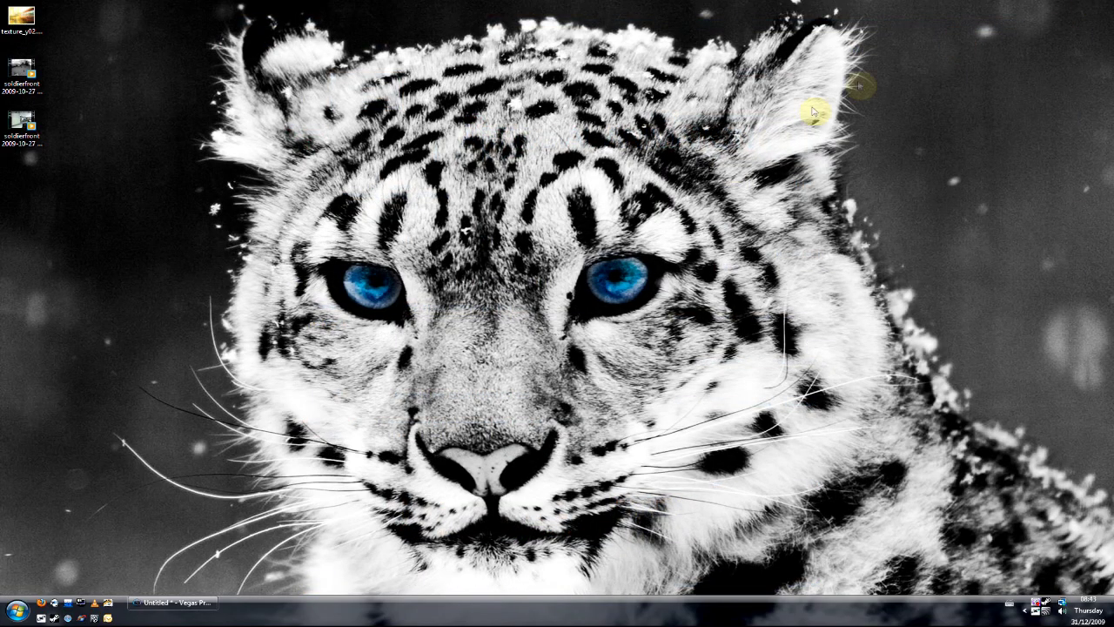
left_click(182, 601)
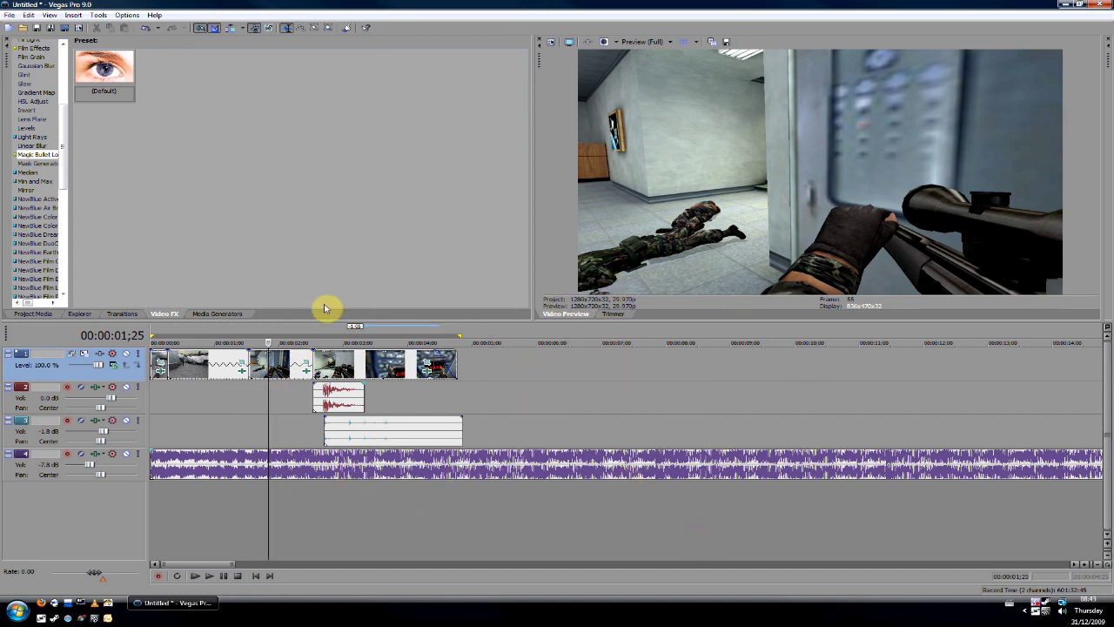
Preview the mid-timeline transition several times from a point just before it
left_click(250, 341)
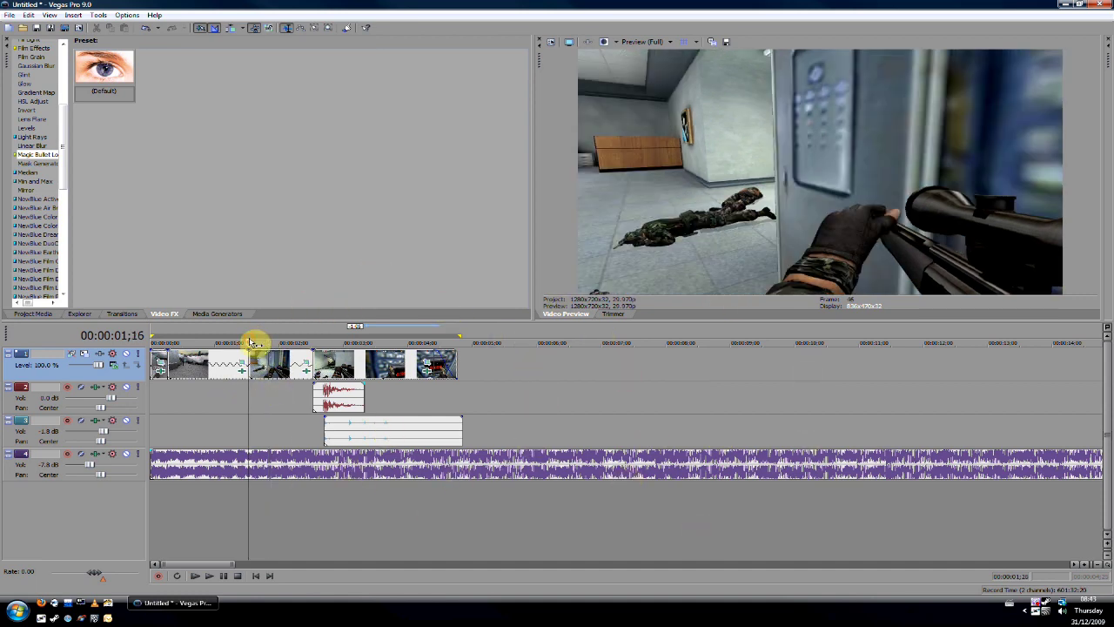
key("space")
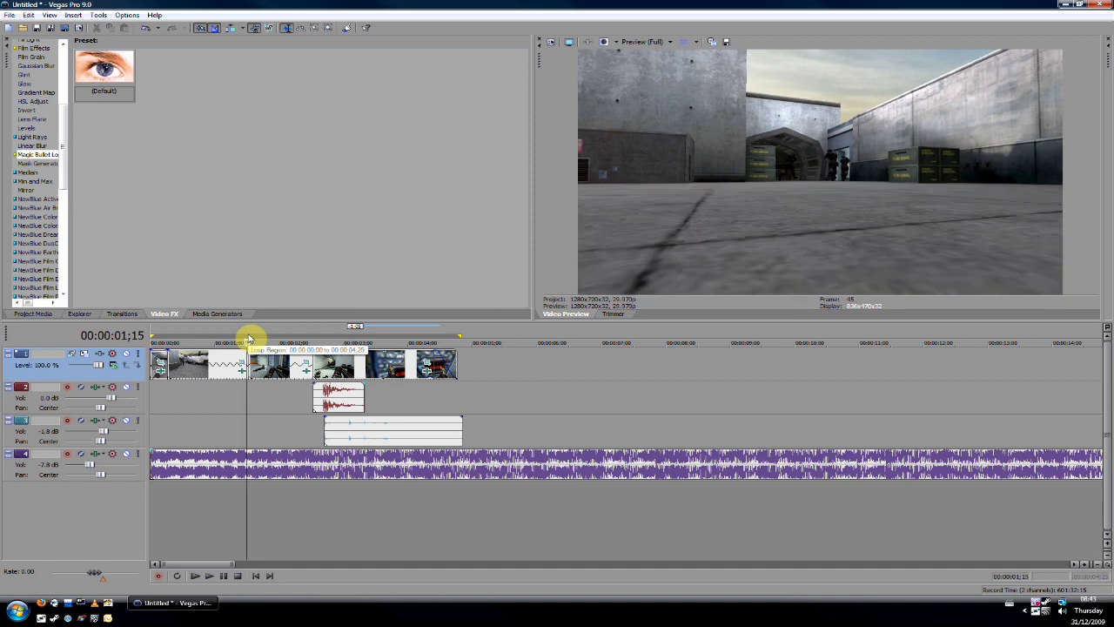
key("space")
key("space")
key("space")
key("space")
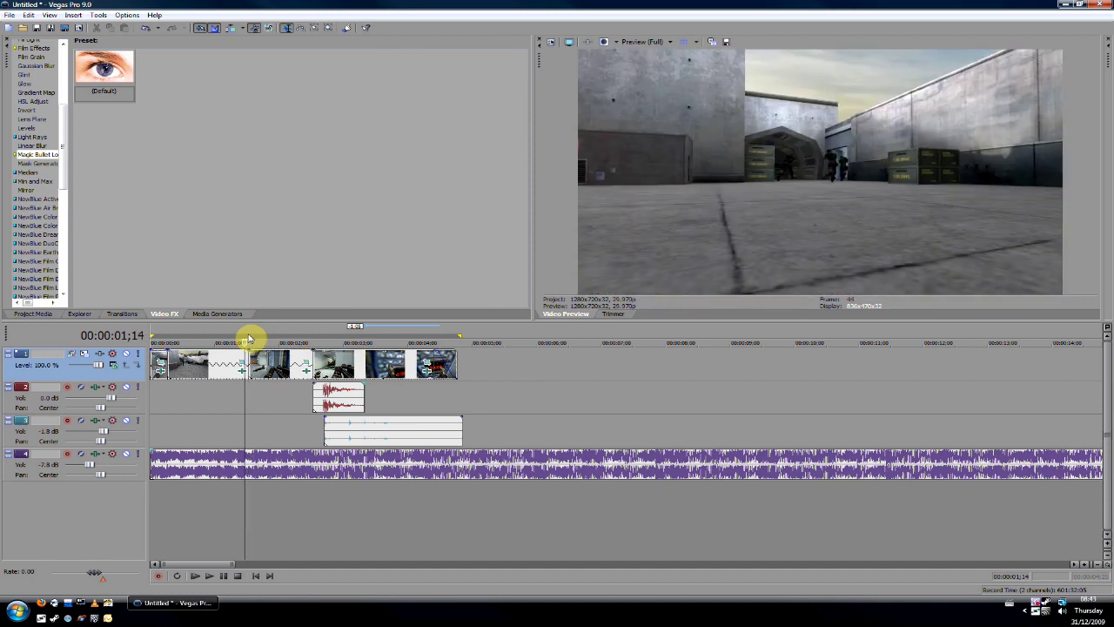
key("space")
key("space")
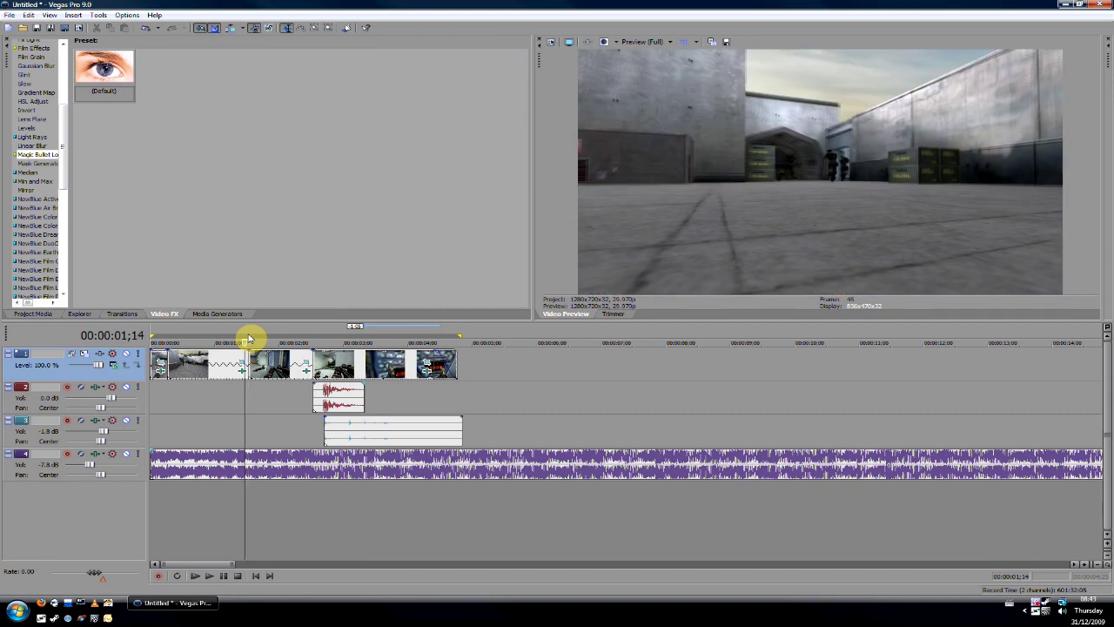
key("space")
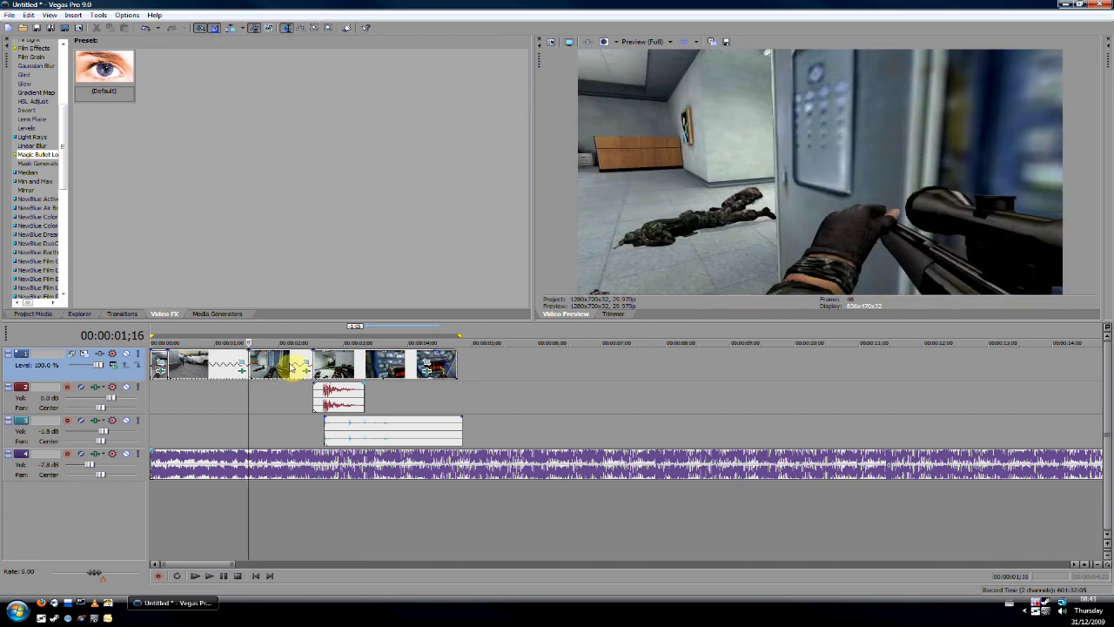
double_click(319, 6)
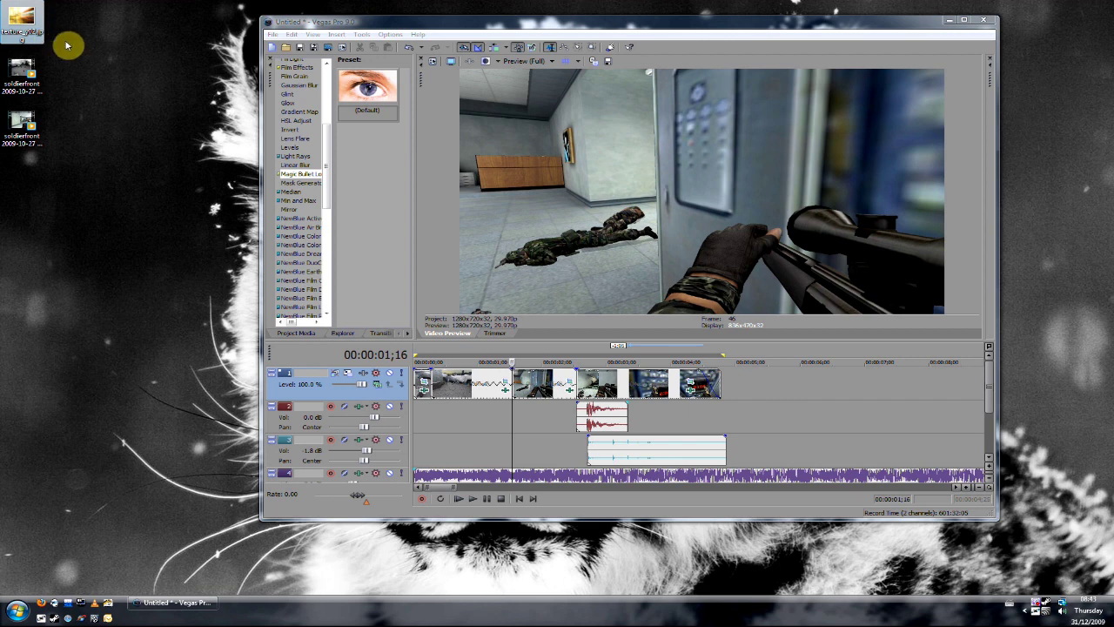
double_click(559, 29)
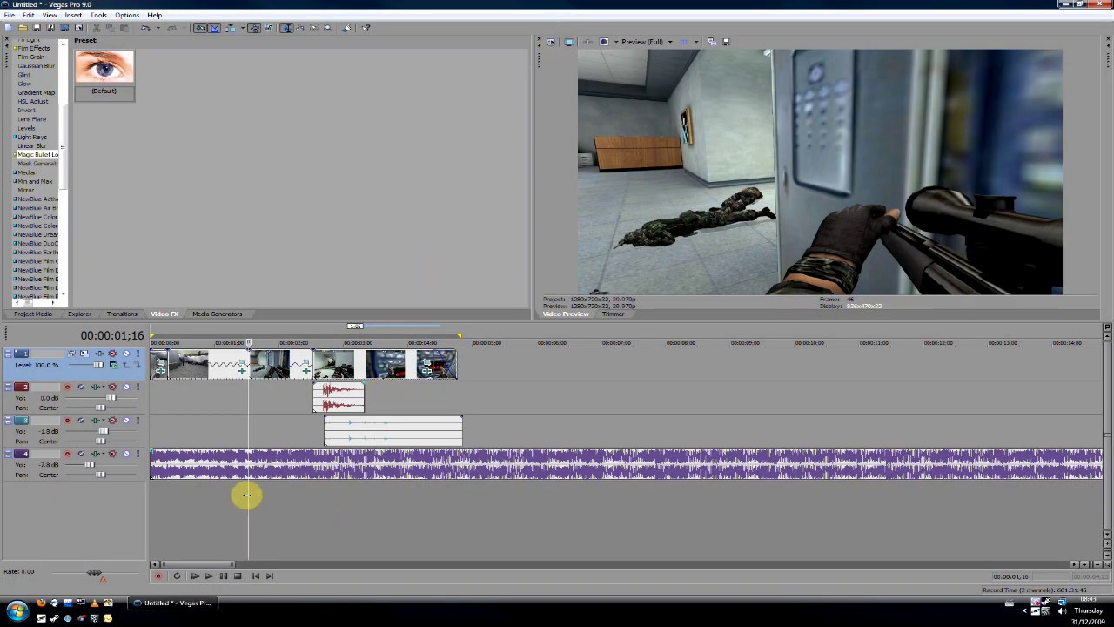
left_click(214, 497)
left_click(288, 502)
left_click(199, 498)
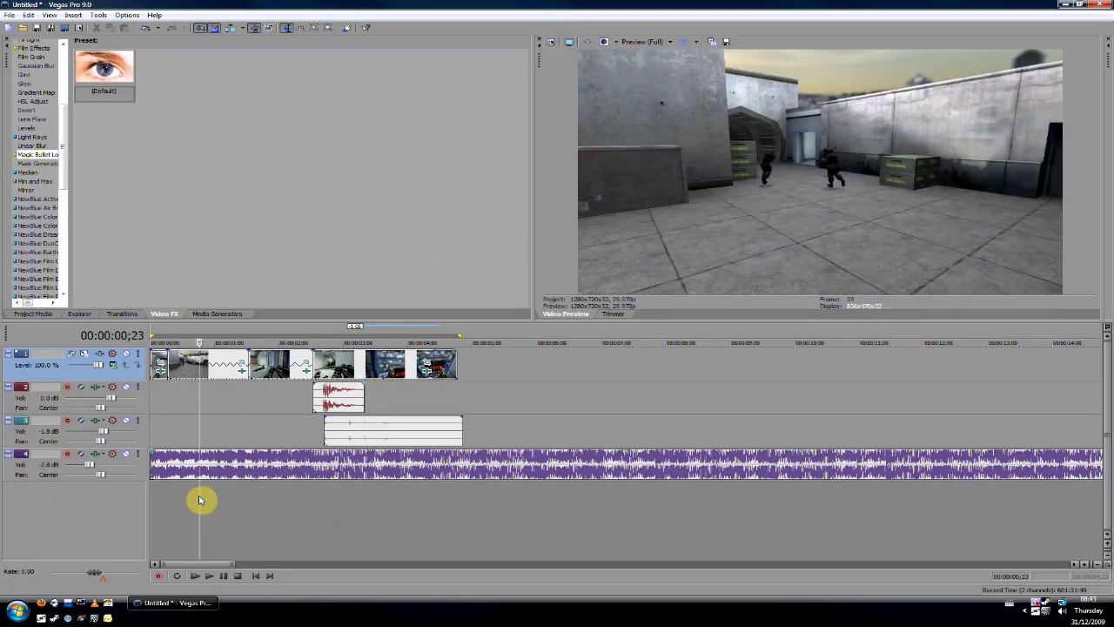
Insert a new top video track and place texture_y02 from the desktop onto it
right_click(216, 509)
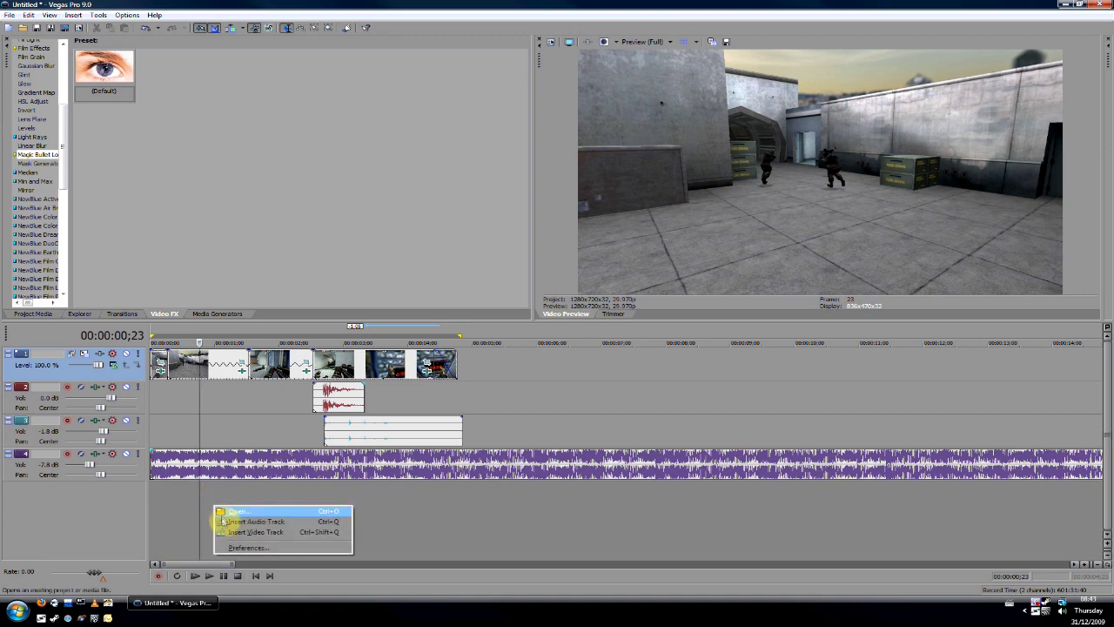
left_click(228, 532)
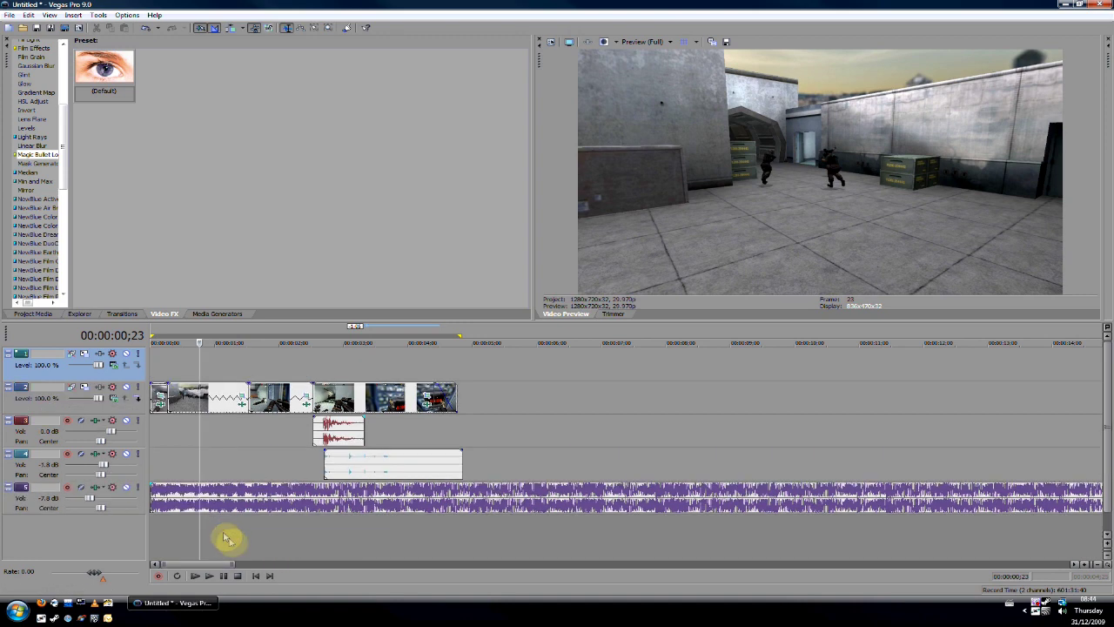
double_click(388, 5)
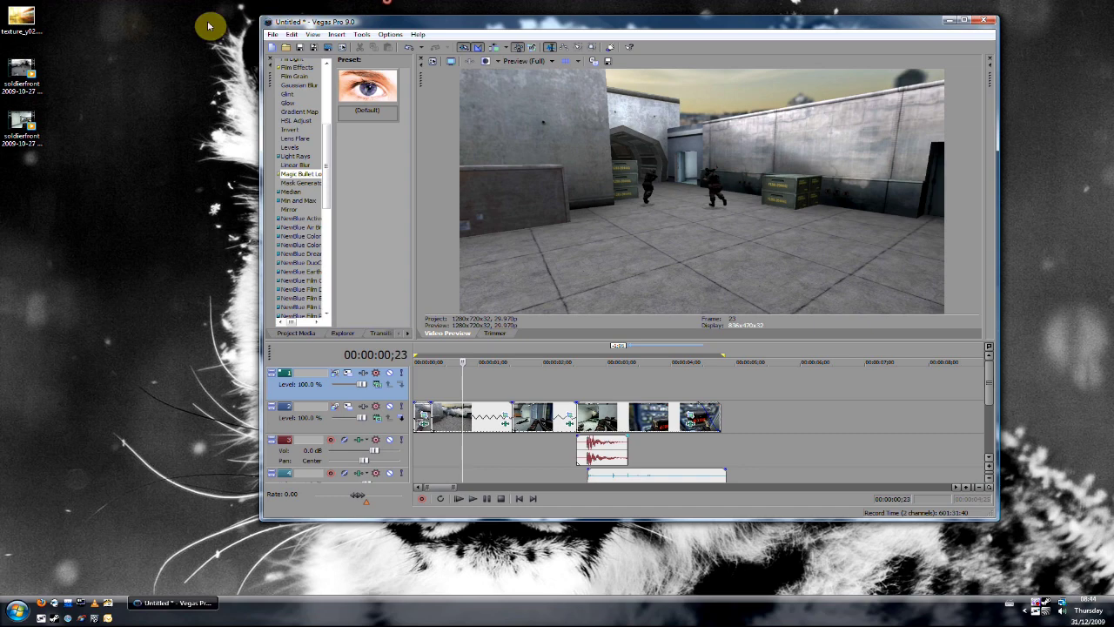
left_click(19, 19)
left_click_drag(19, 20, 424, 392)
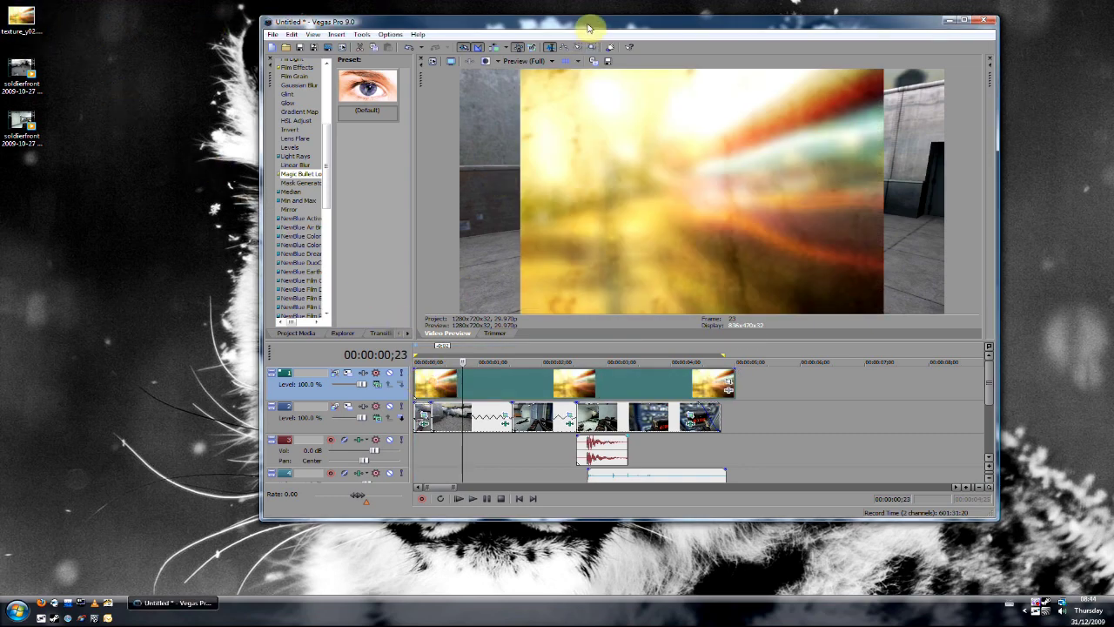
double_click(587, 22)
Play the project from the start to check the texture overlay
left_click(427, 341)
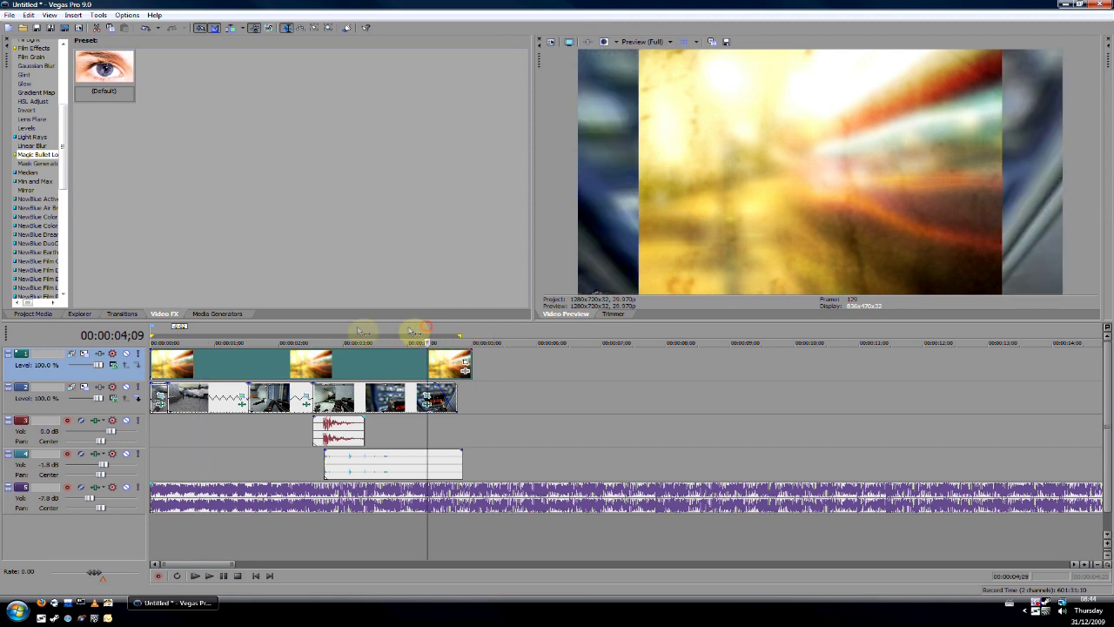
left_click(155, 339)
key("space")
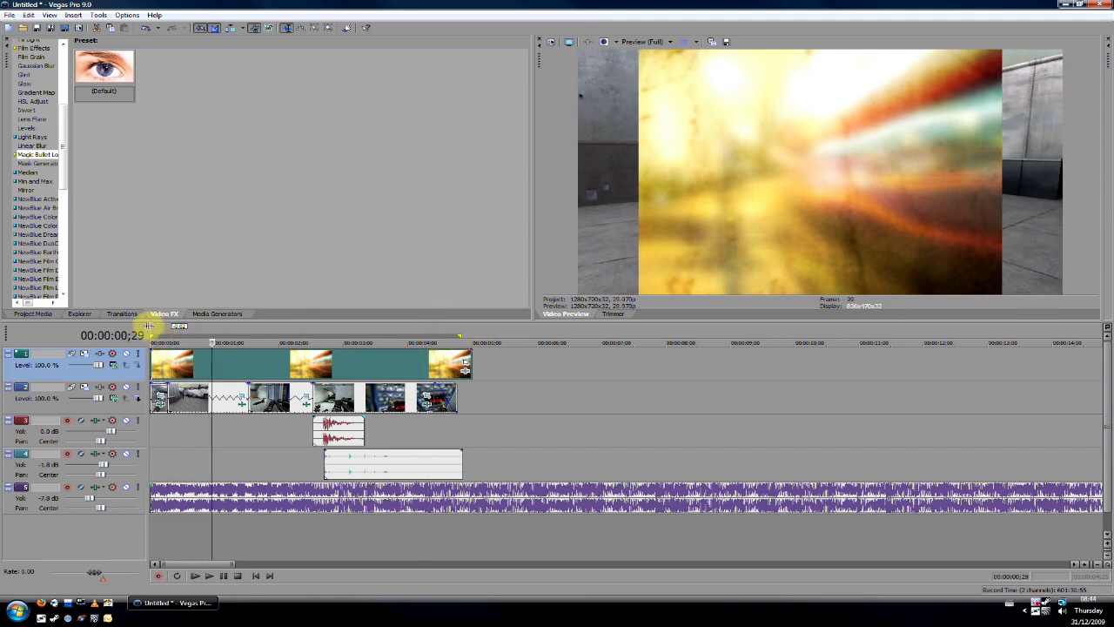
key("space")
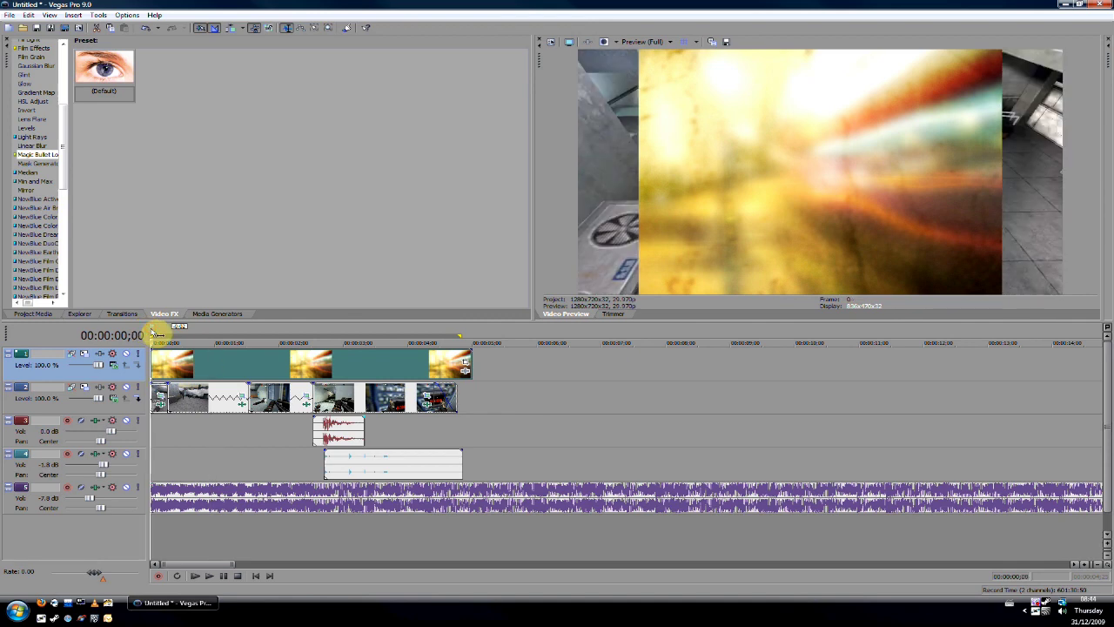
Open the texture event's Pan/Crop and check the frame size in Project Properties
left_click(466, 364)
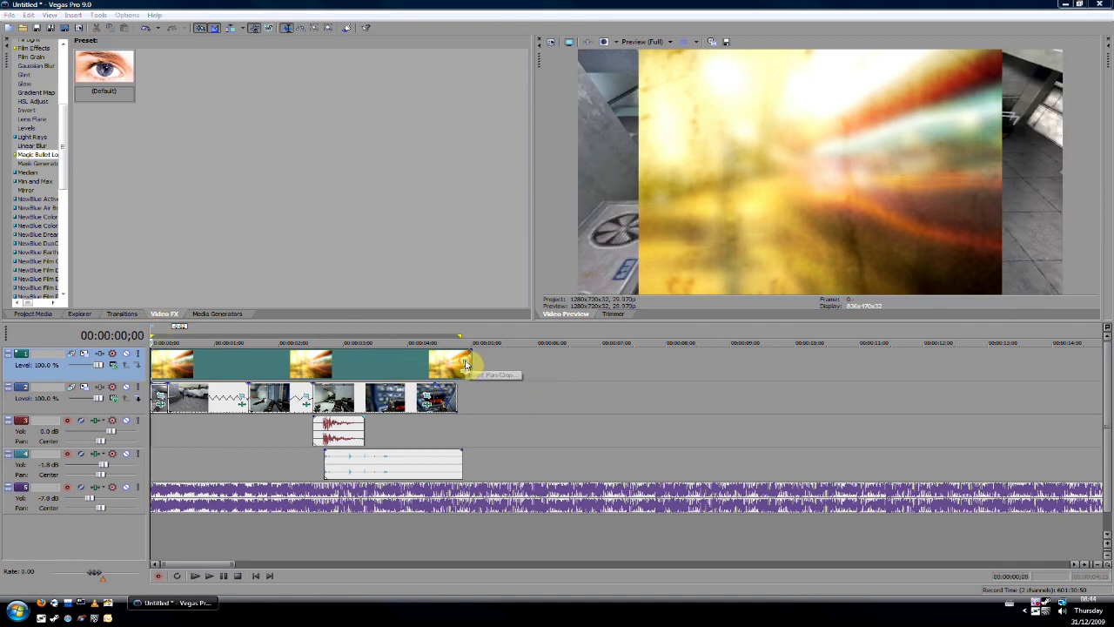
left_click_drag(566, 218, 368, 216)
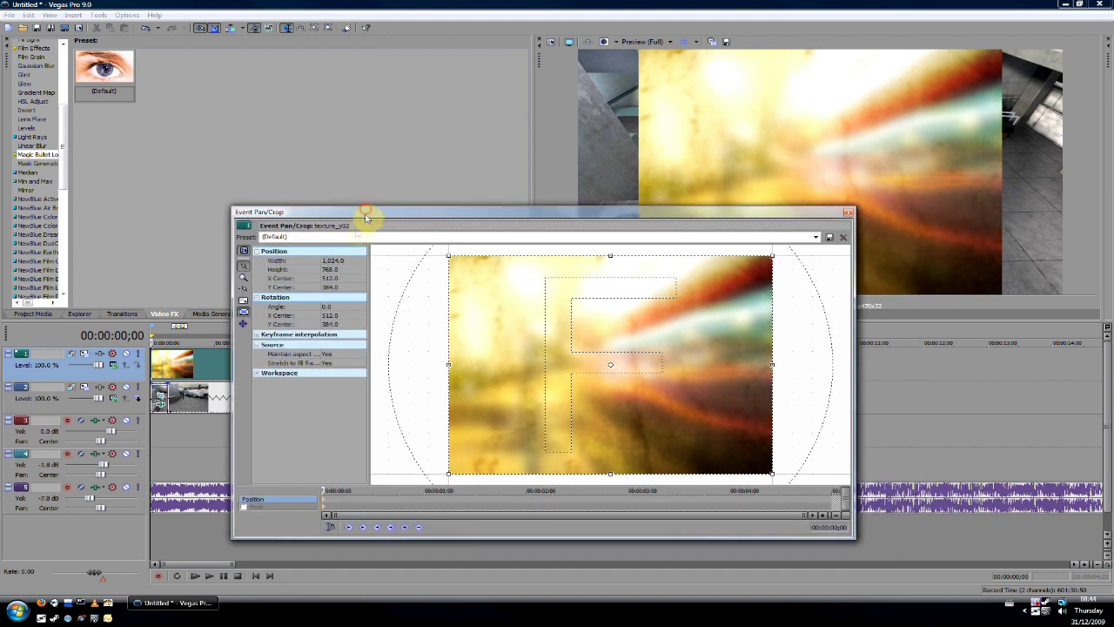
left_click(12, 14)
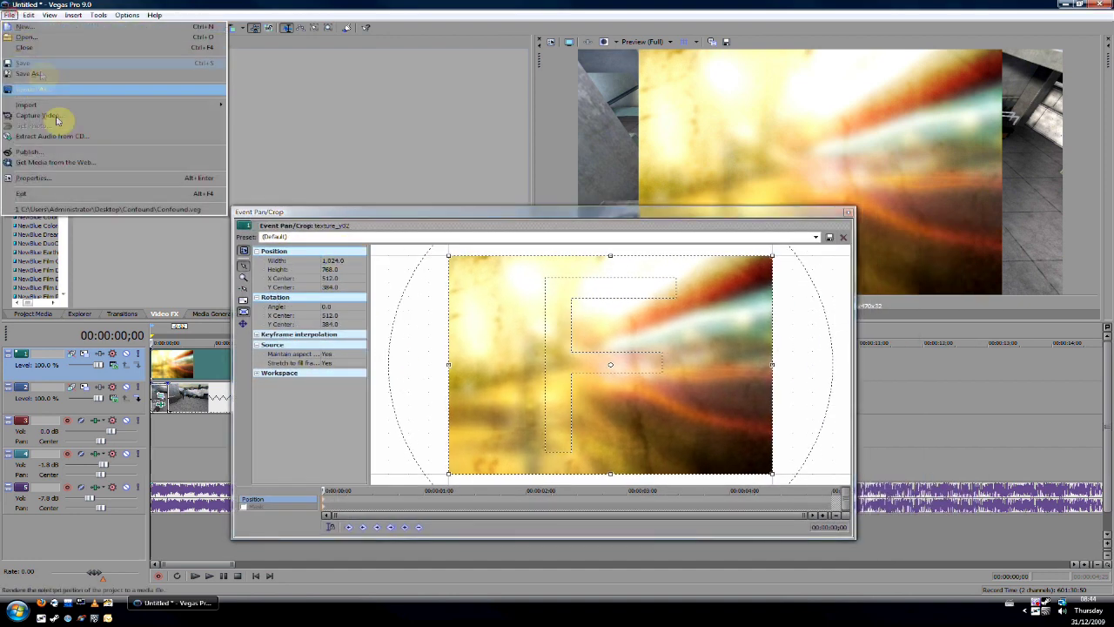
left_click(49, 180)
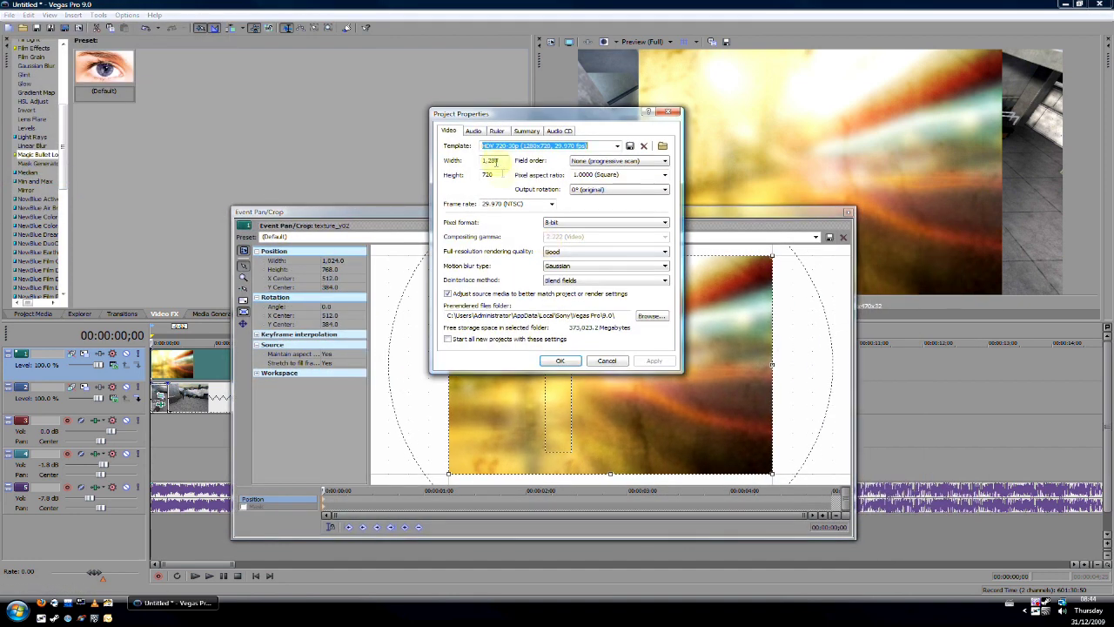
left_click(573, 364)
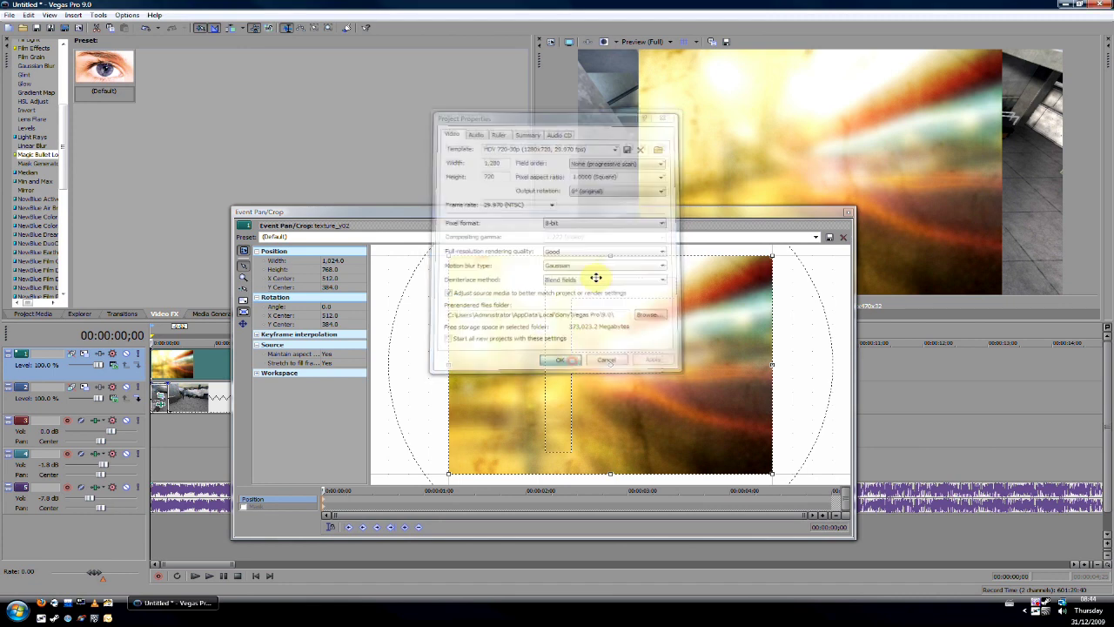
Turn off Maintain aspect ratio so the texture fills the whole preview frame
left_click_drag(540, 216, 588, 156)
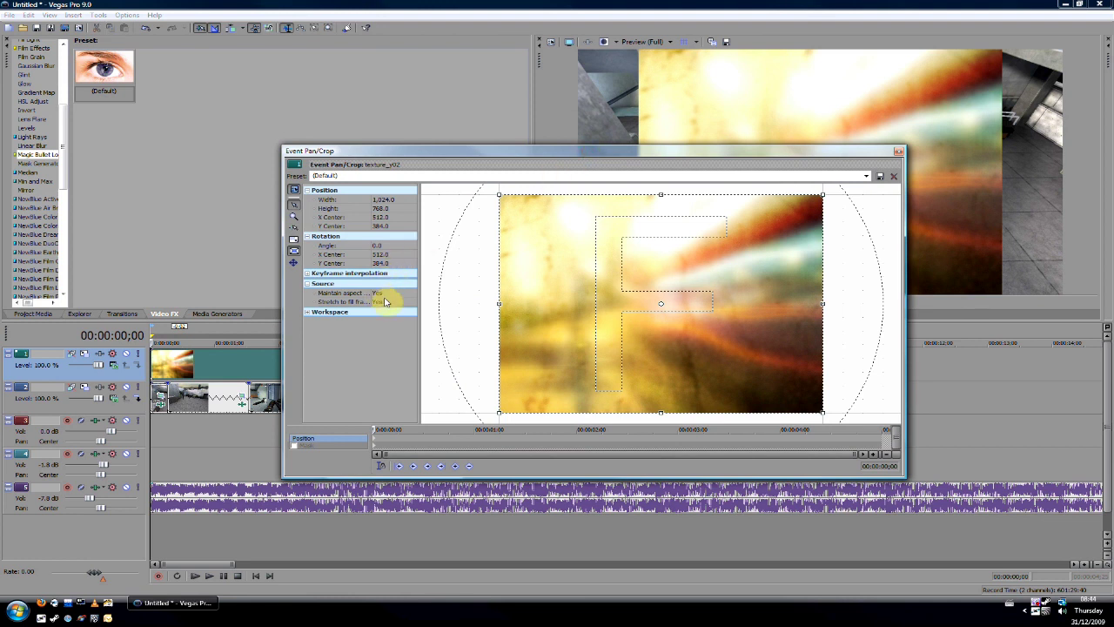
left_click(353, 295)
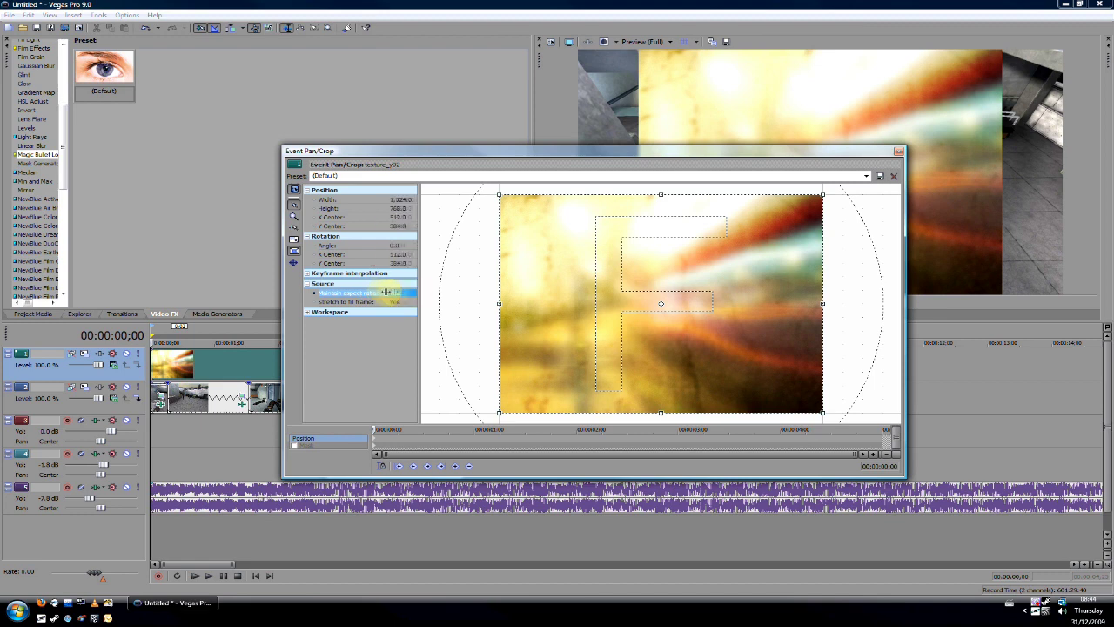
left_click(386, 296)
left_click(386, 308)
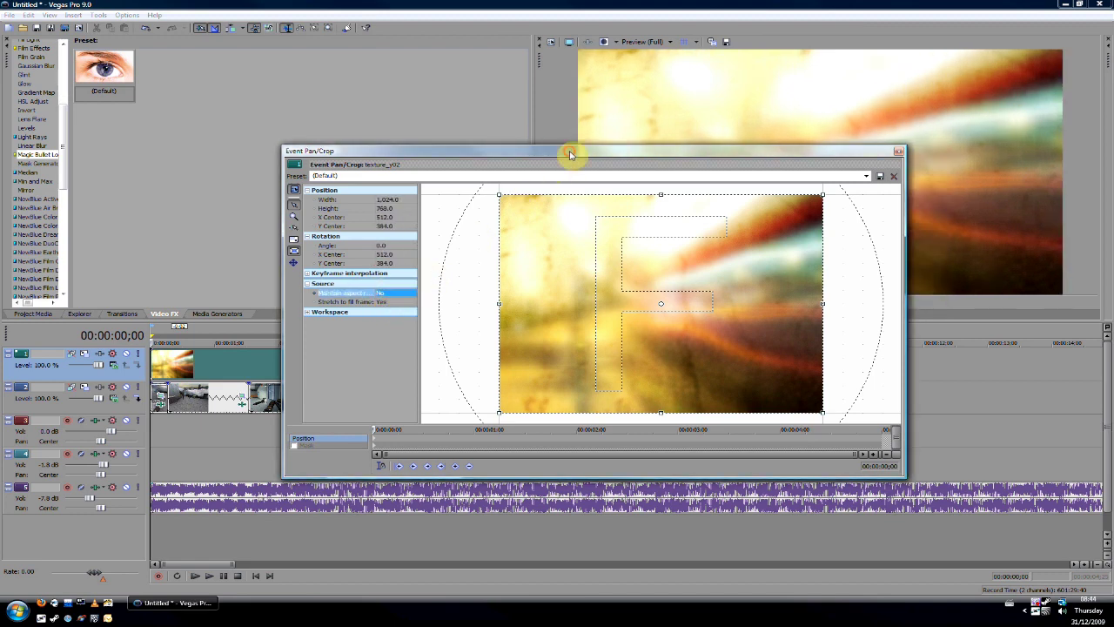
left_click_drag(567, 155, 460, 333)
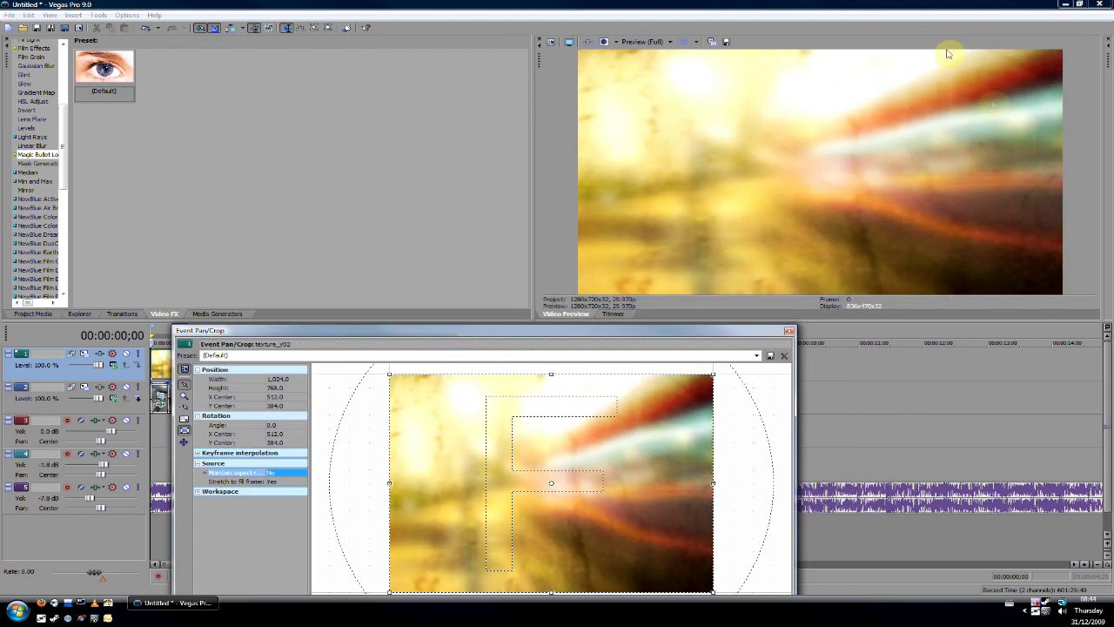
left_click_drag(648, 340, 603, 267)
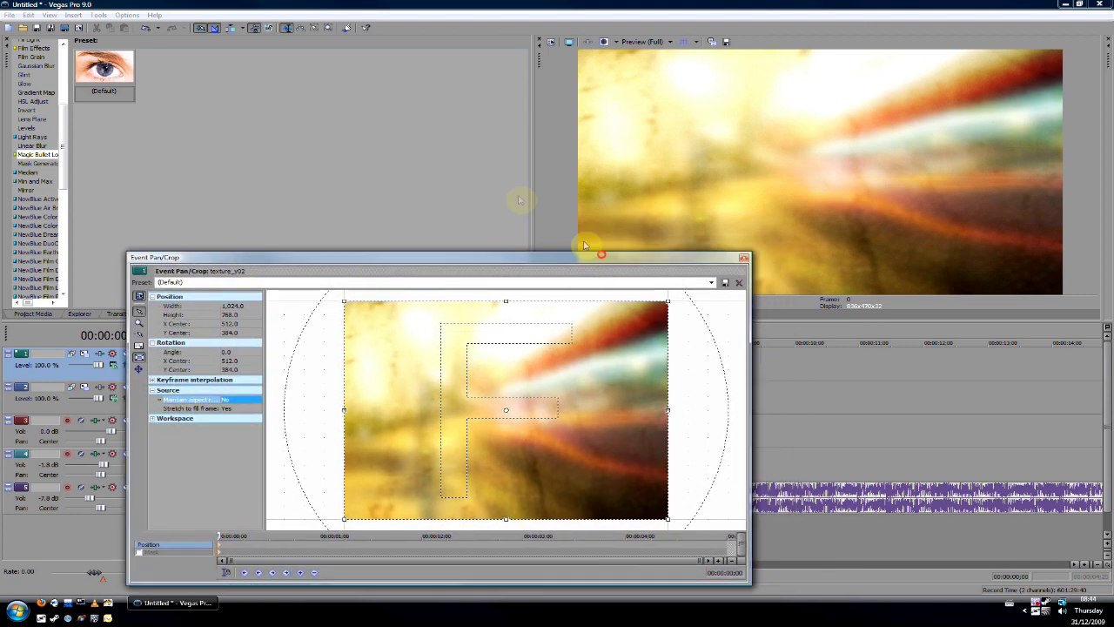
left_click(8, 15)
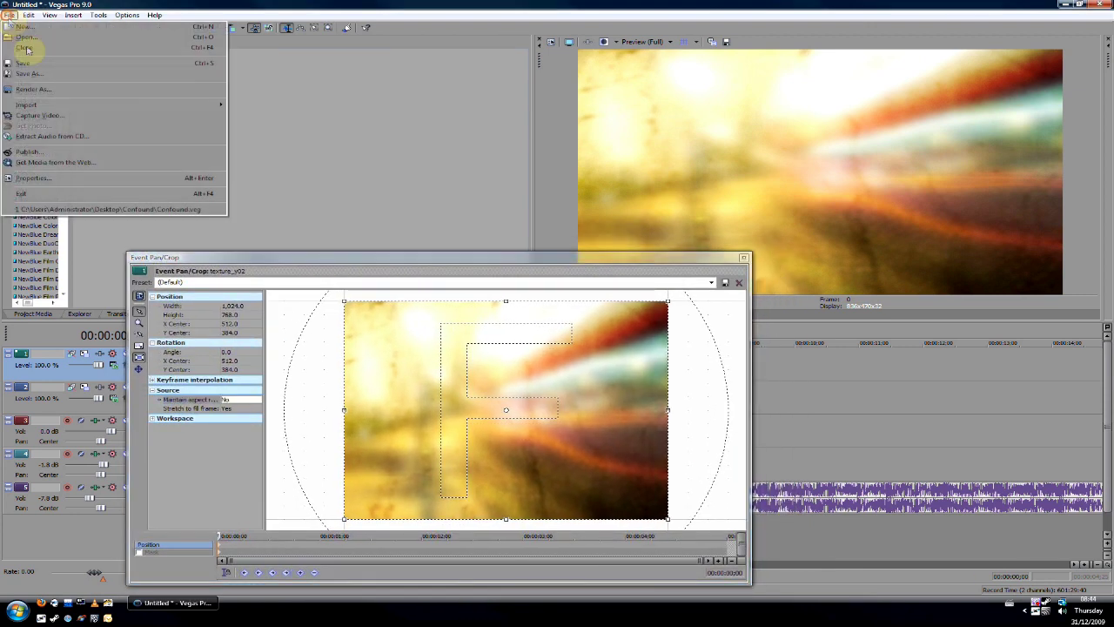
left_click(529, 276)
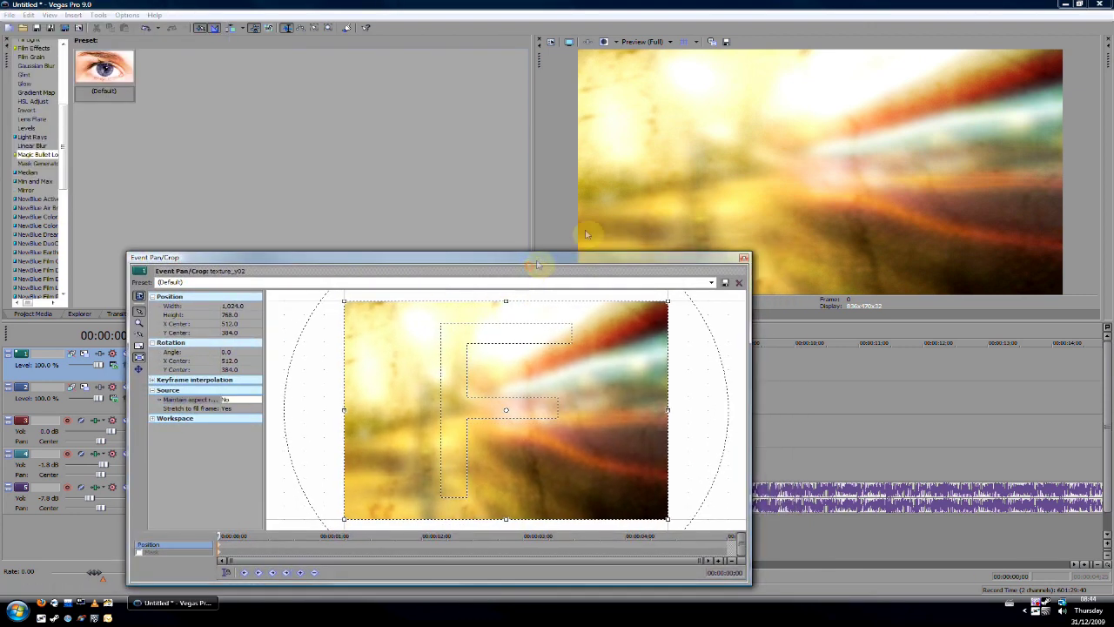
left_click(744, 257)
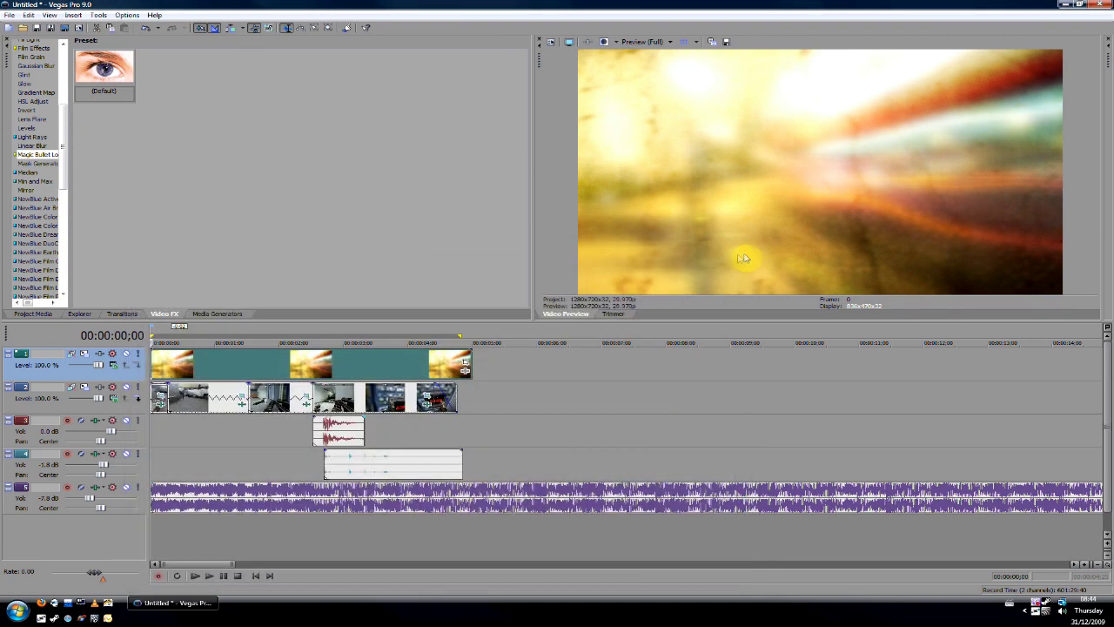
Open the texture event's Pan/Crop window and enlarge it for editing
left_click(229, 362)
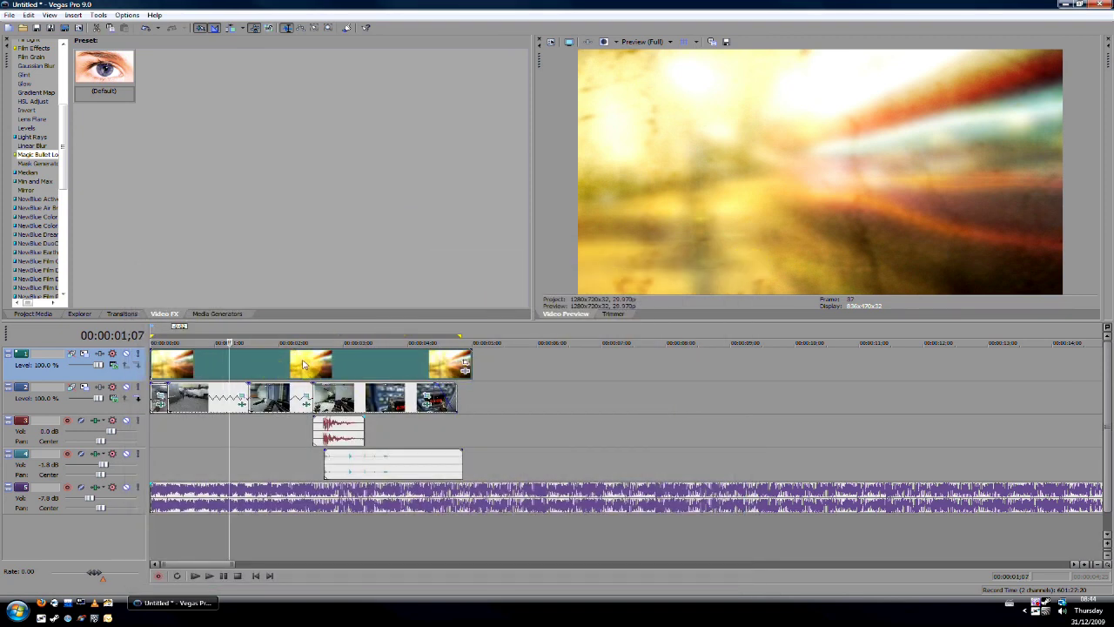
left_click(301, 361)
left_click(149, 331)
left_click(462, 360)
left_click_drag(336, 257, 329, 225)
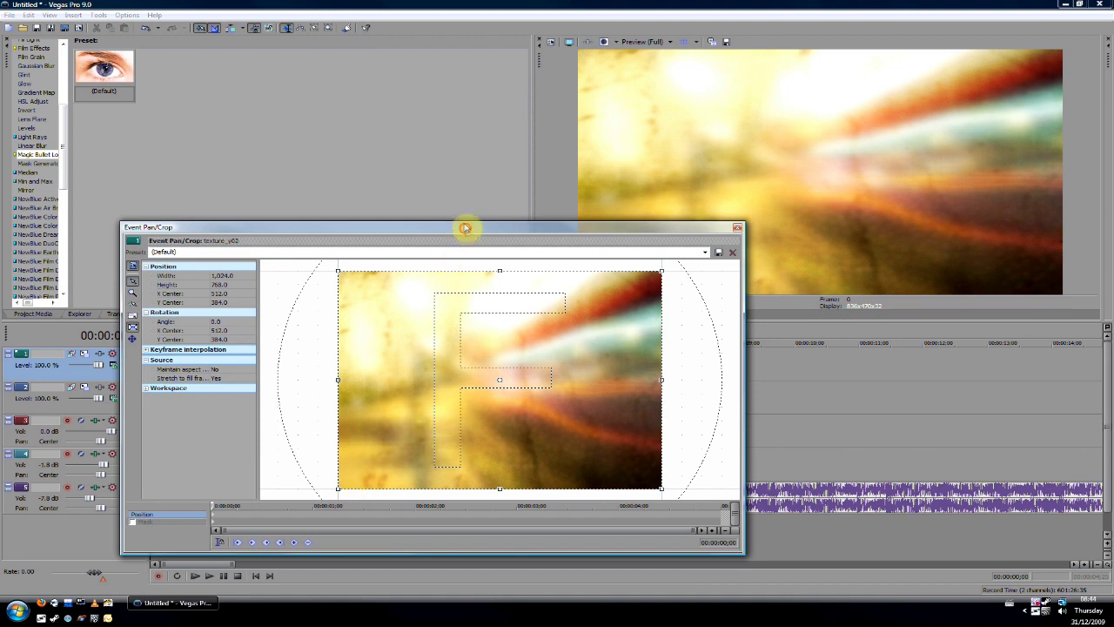
left_click_drag(465, 228, 406, 112)
left_click_drag(683, 437, 844, 566)
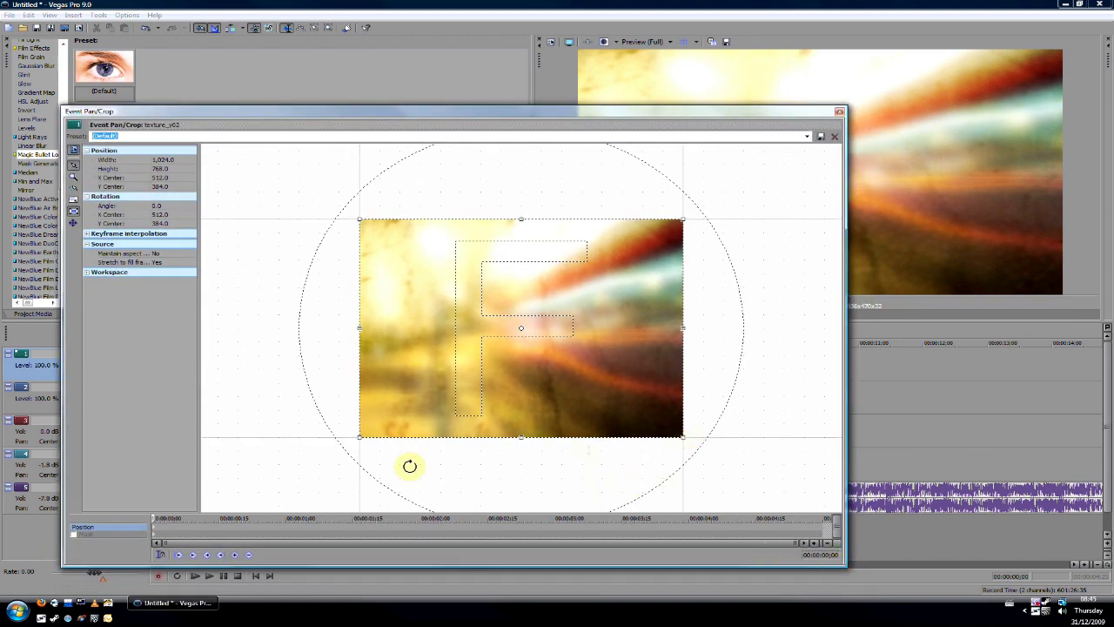
Shrink the crop box and animate it from the image's lower-left to upper-right
left_click(144, 515)
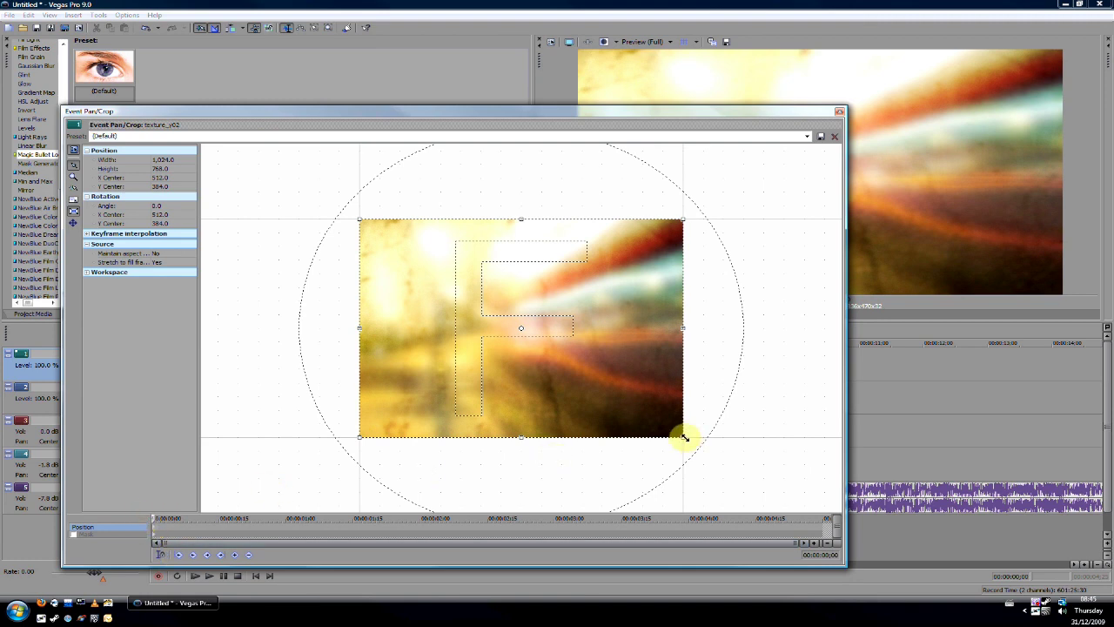
left_click_drag(683, 436, 594, 362)
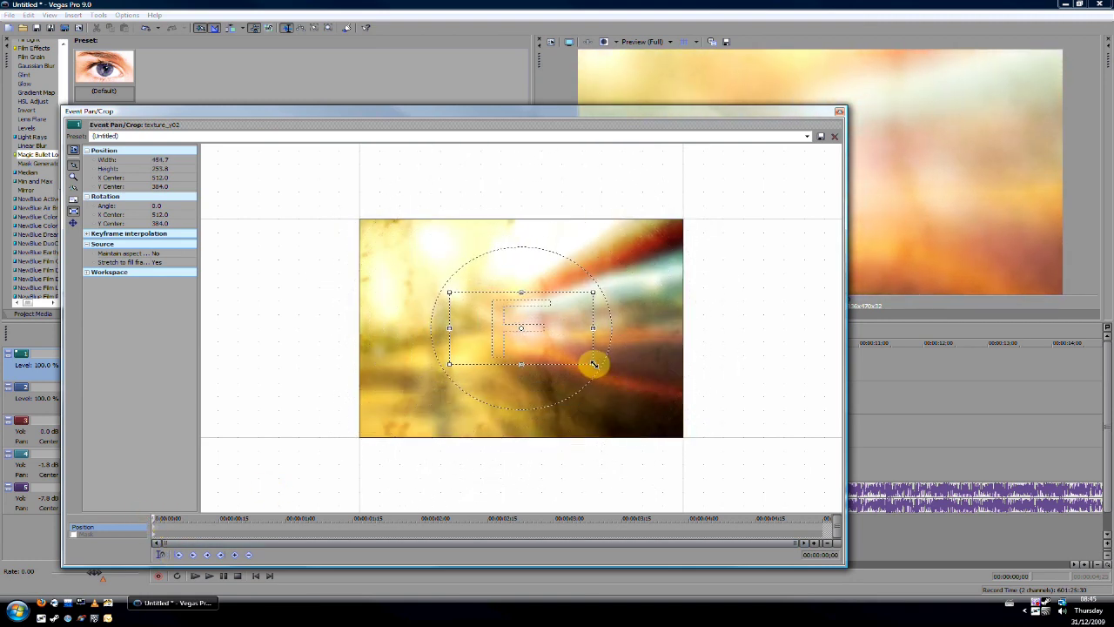
left_click_drag(534, 332, 436, 408)
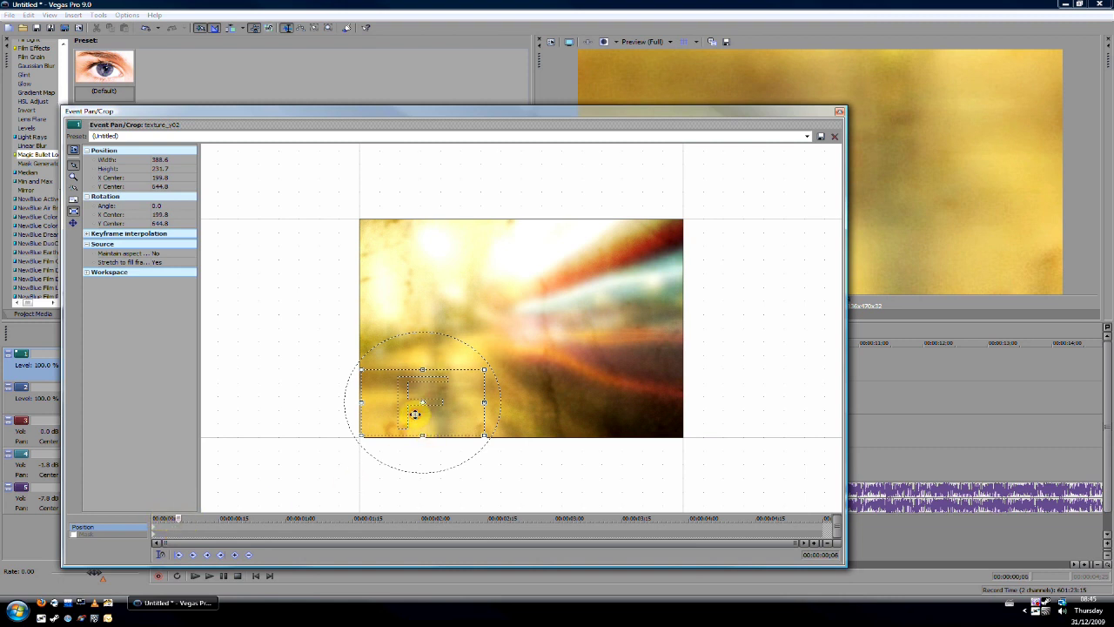
left_click_drag(415, 414, 614, 342)
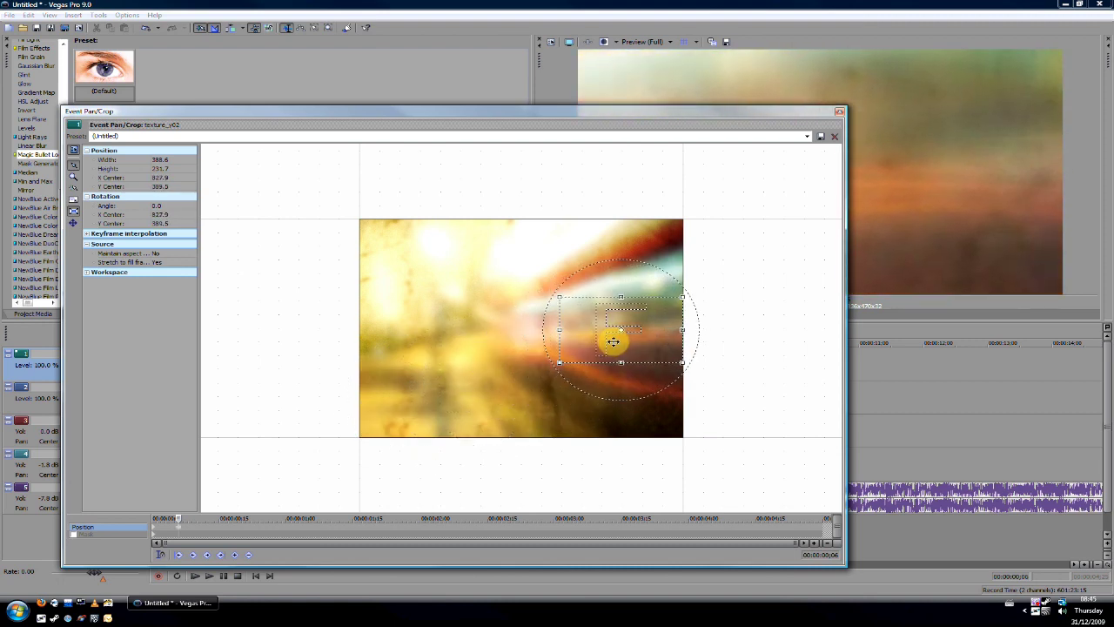
Scrub through the pan animation to review it, then close Pan/Crop
left_click_drag(714, 113, 751, 134)
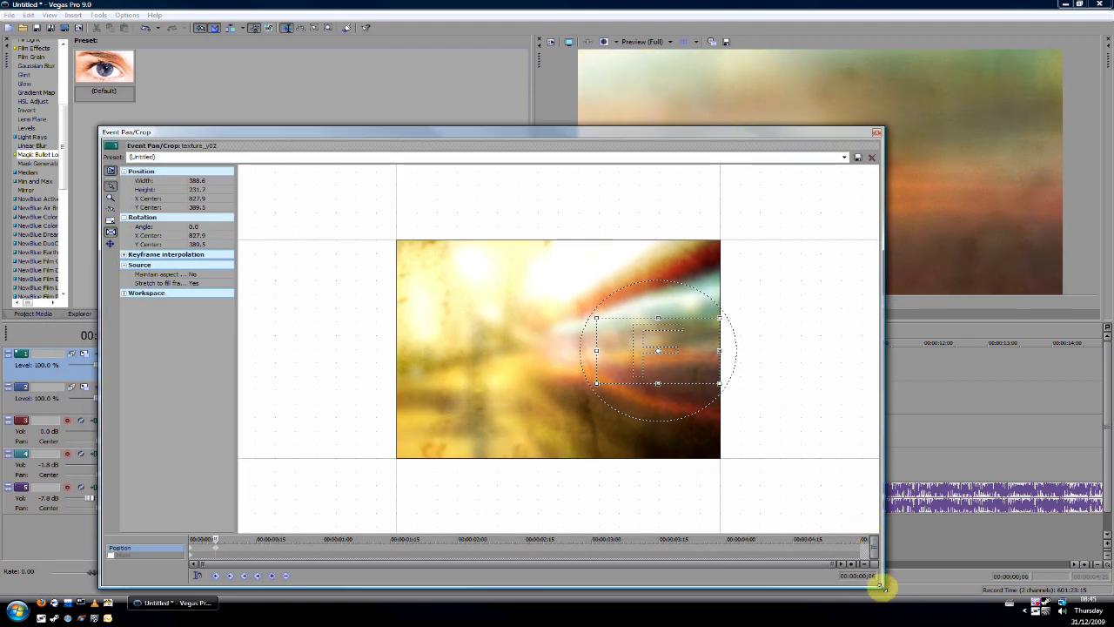
left_click_drag(882, 589, 677, 435)
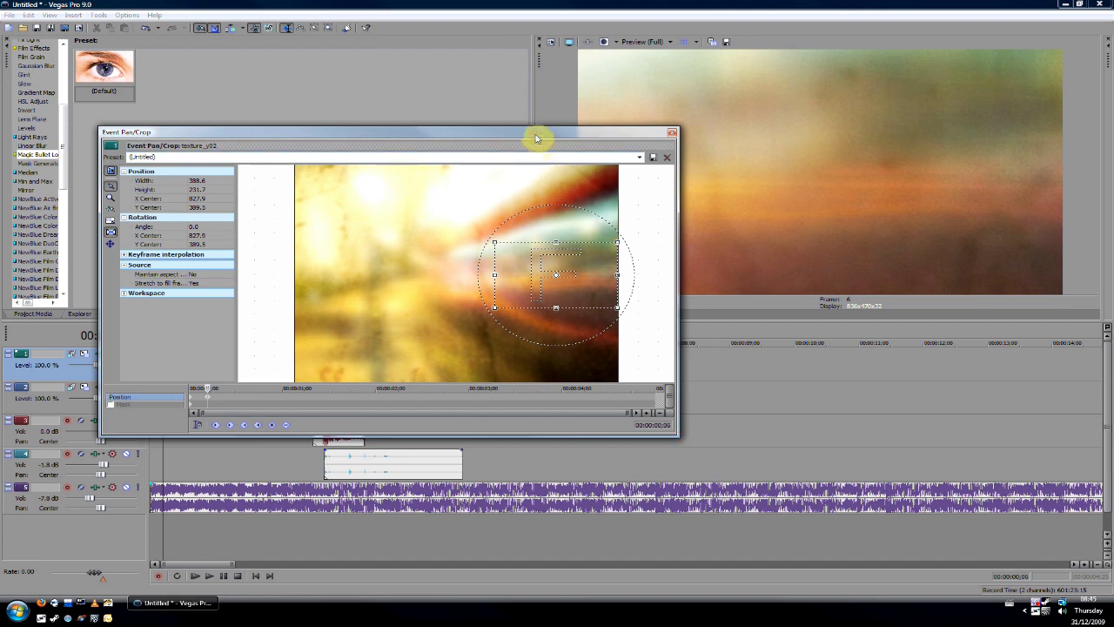
left_click_drag(537, 137, 449, 280)
mouse_move(113, 531)
left_mouse_down()
mouse_move(93, 531)
mouse_move(118, 531)
left_mouse_up()
left_click_drag(311, 274, 621, 179)
left_click_drag(431, 442, 432, 440)
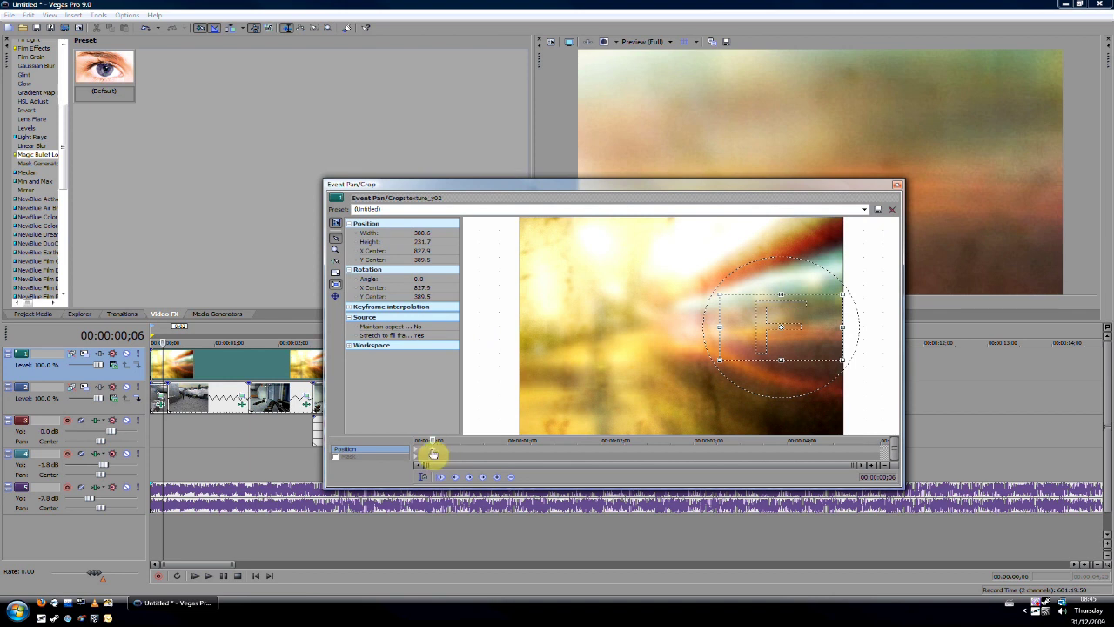
left_click(172, 335)
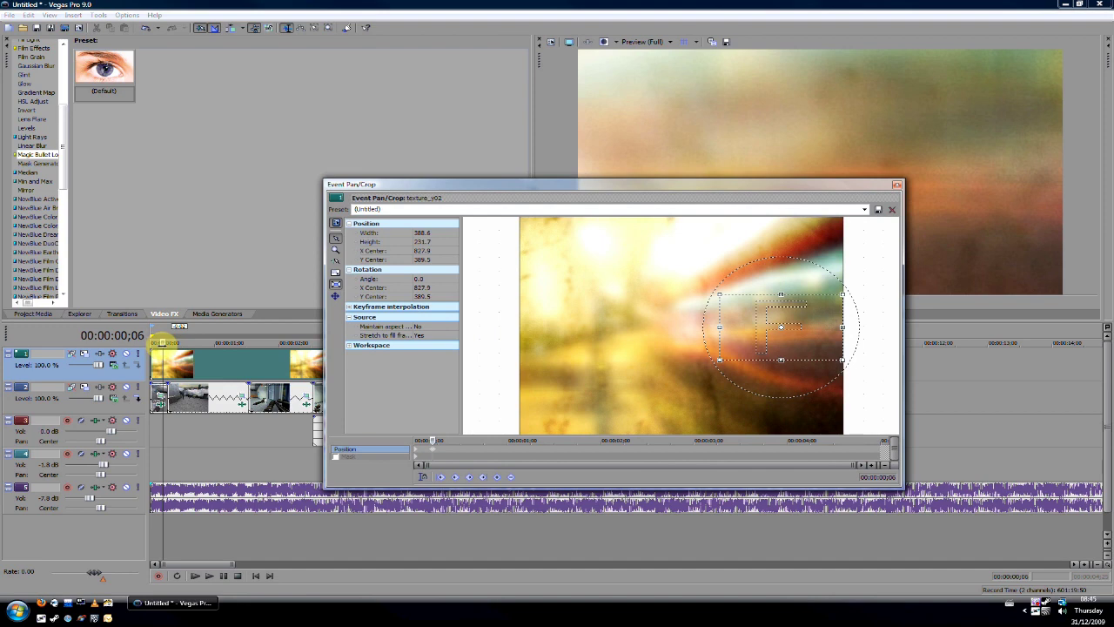
left_click(896, 184)
scroll(287, 363, "up", 4)
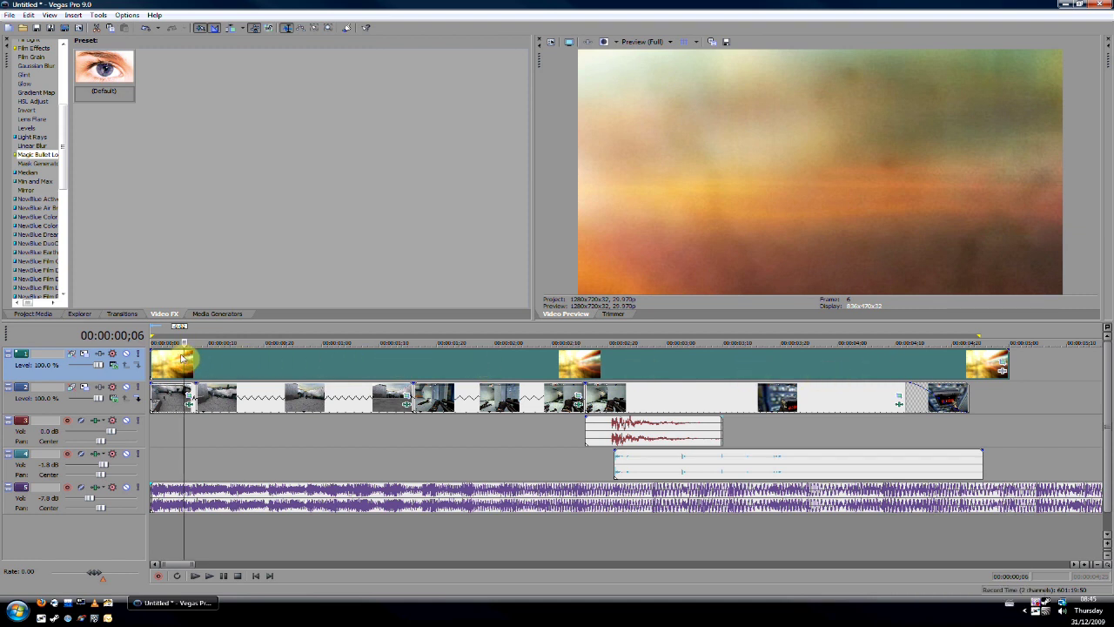
Cut the texture event at 00:00:00;21 and delete the long remainder
left_click_drag(185, 356, 183, 358)
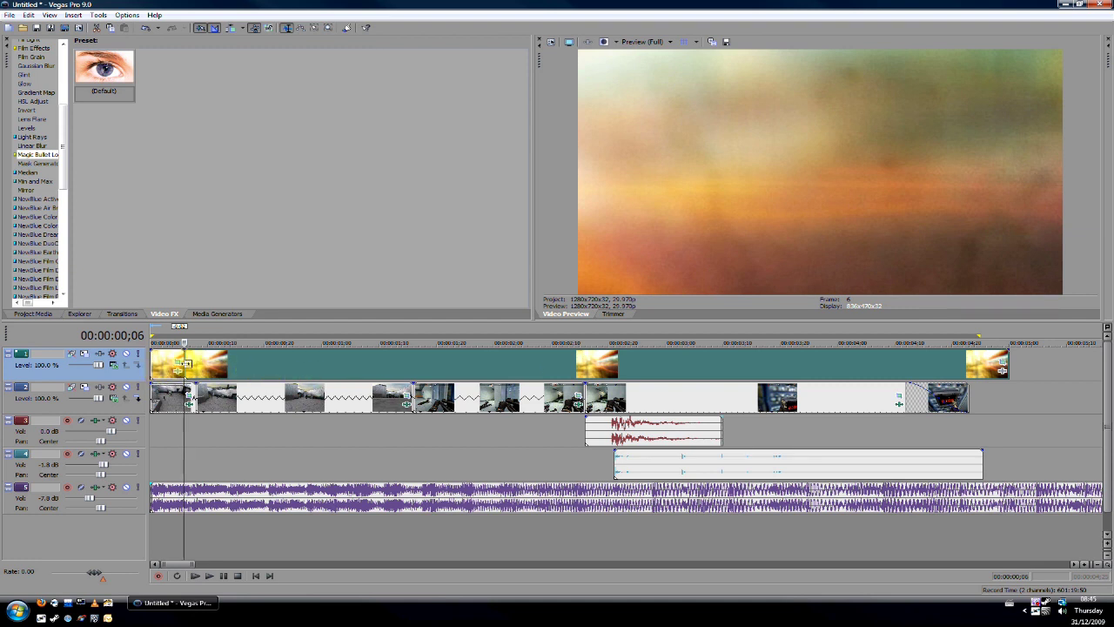
left_click(235, 366)
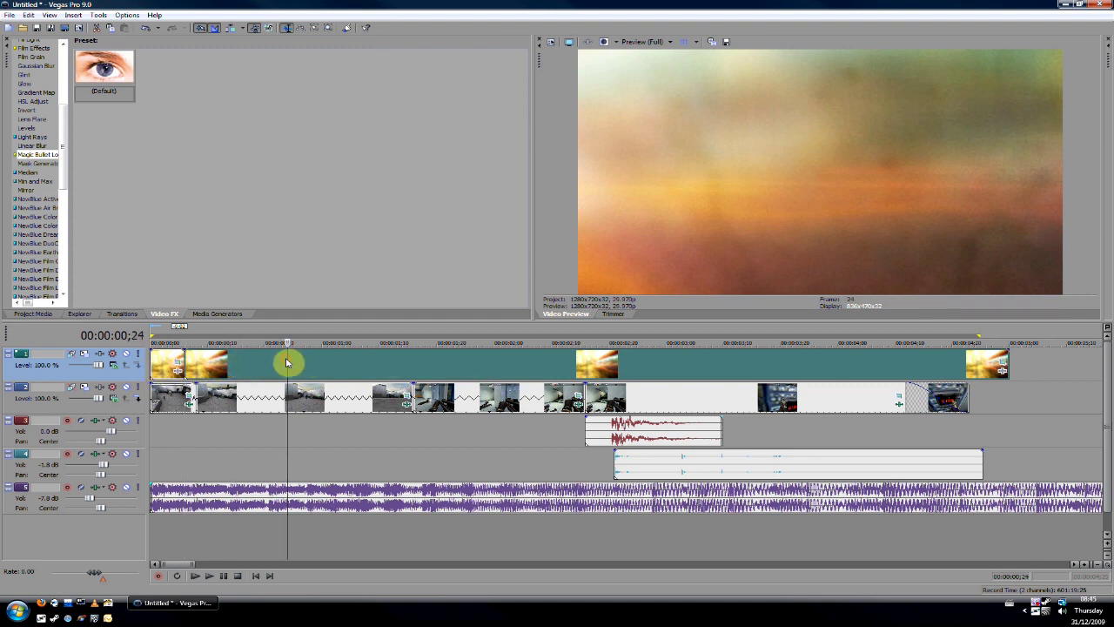
double_click(287, 363)
left_click(274, 368)
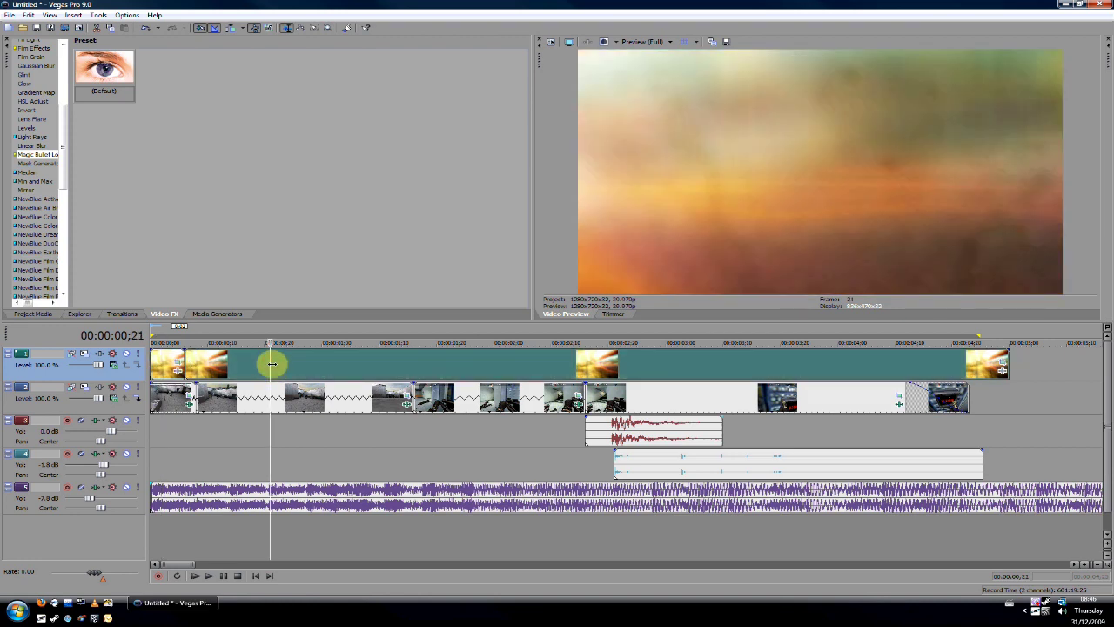
key("Delete")
scroll(212, 360, "down", 3)
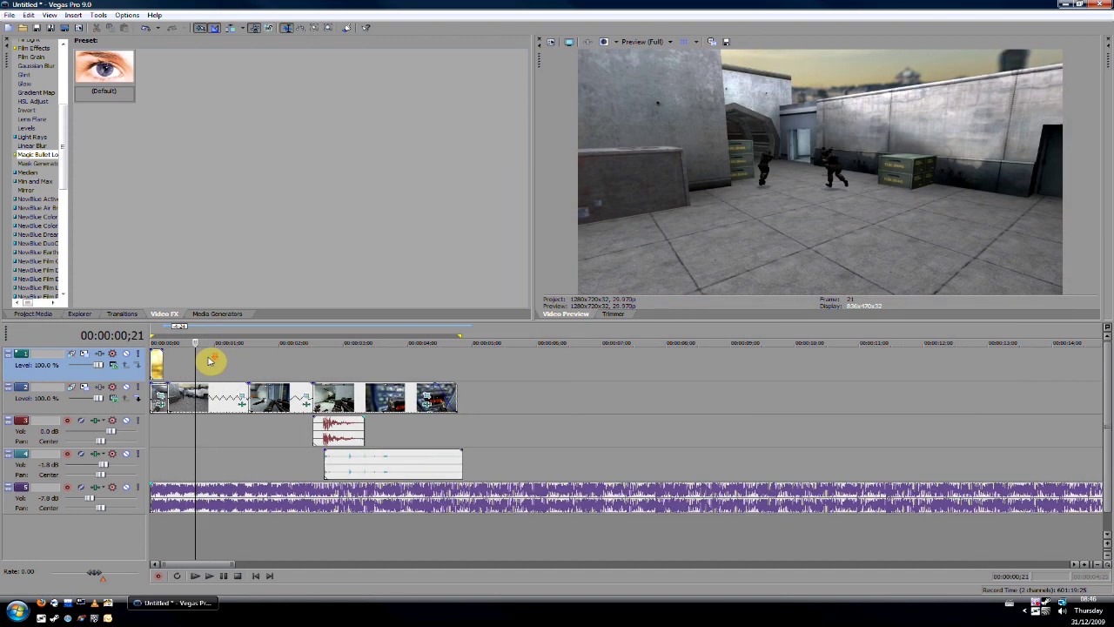
Split the short texture clip at 00:00:00;03 and play back the edit
left_click(156, 336)
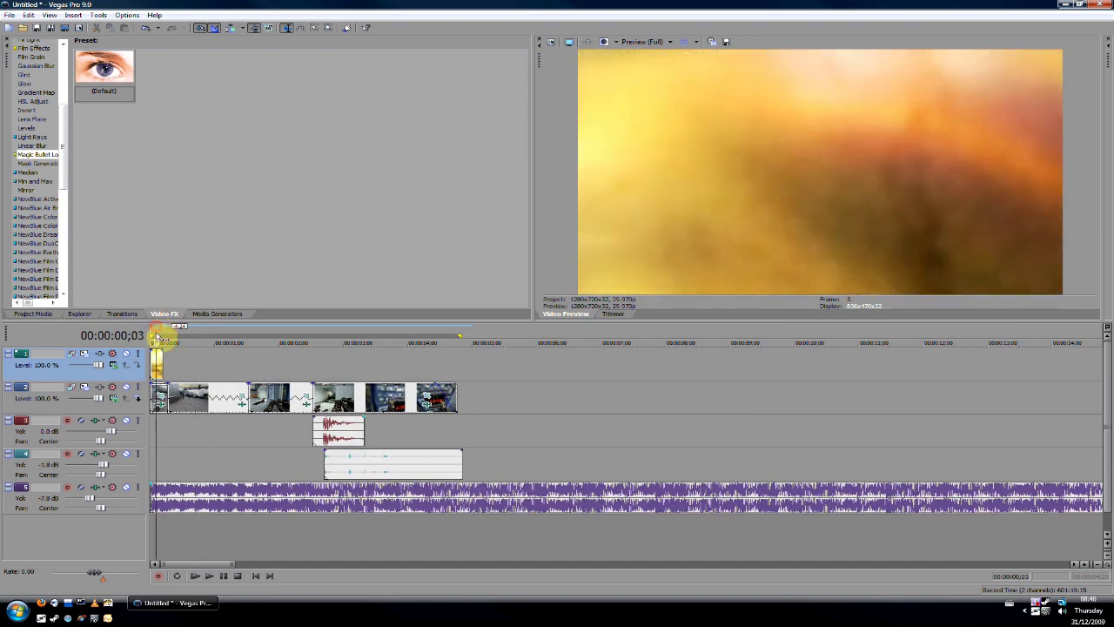
scroll(224, 377, "up", 4)
left_click(31, 15)
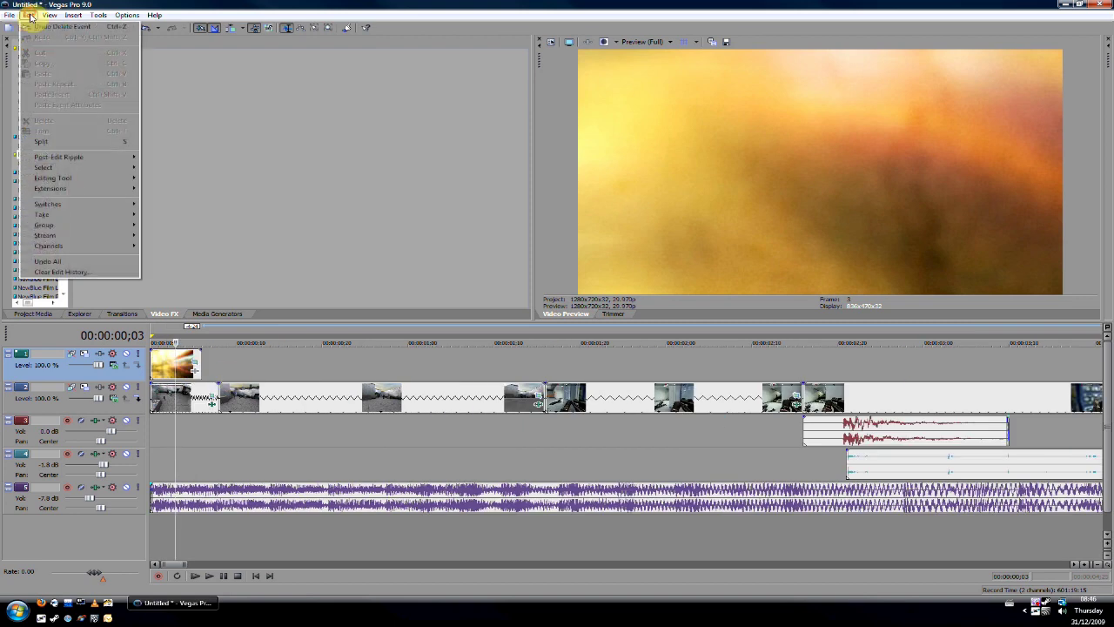
left_click(41, 141)
scroll(196, 370, "up", 2)
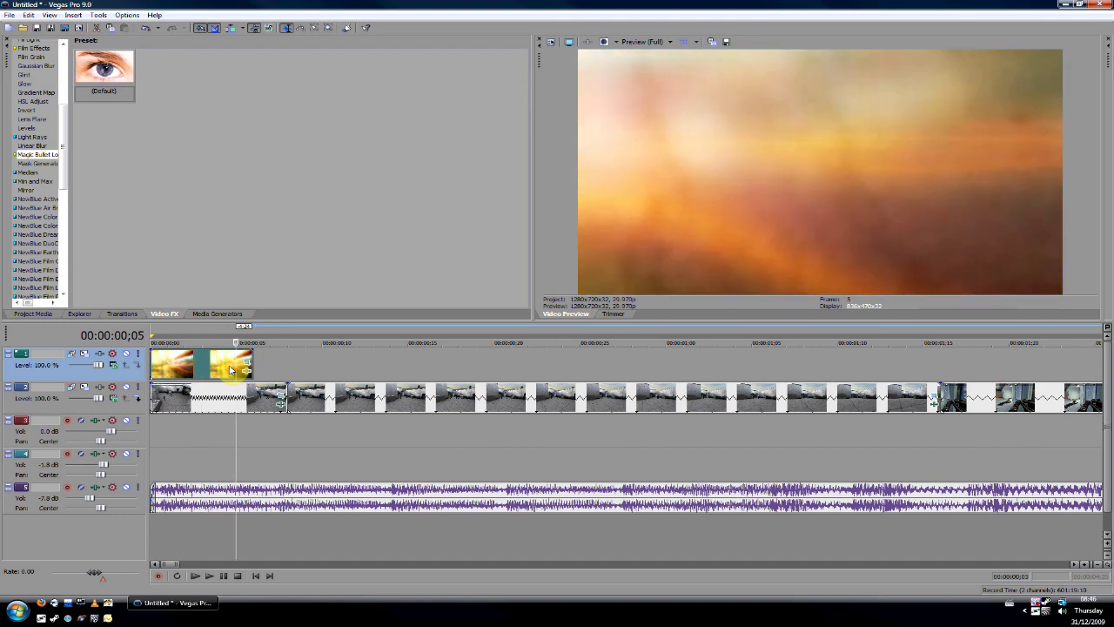
left_click(156, 335)
key("space")
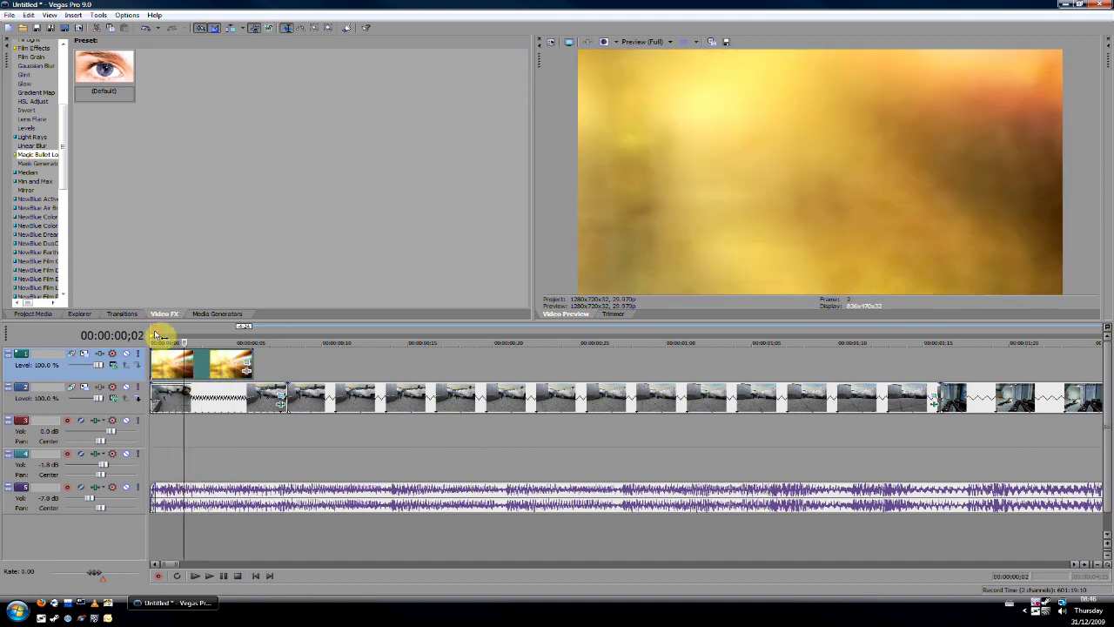
scroll(178, 344, "down", 2)
scroll(196, 357, "down", 2)
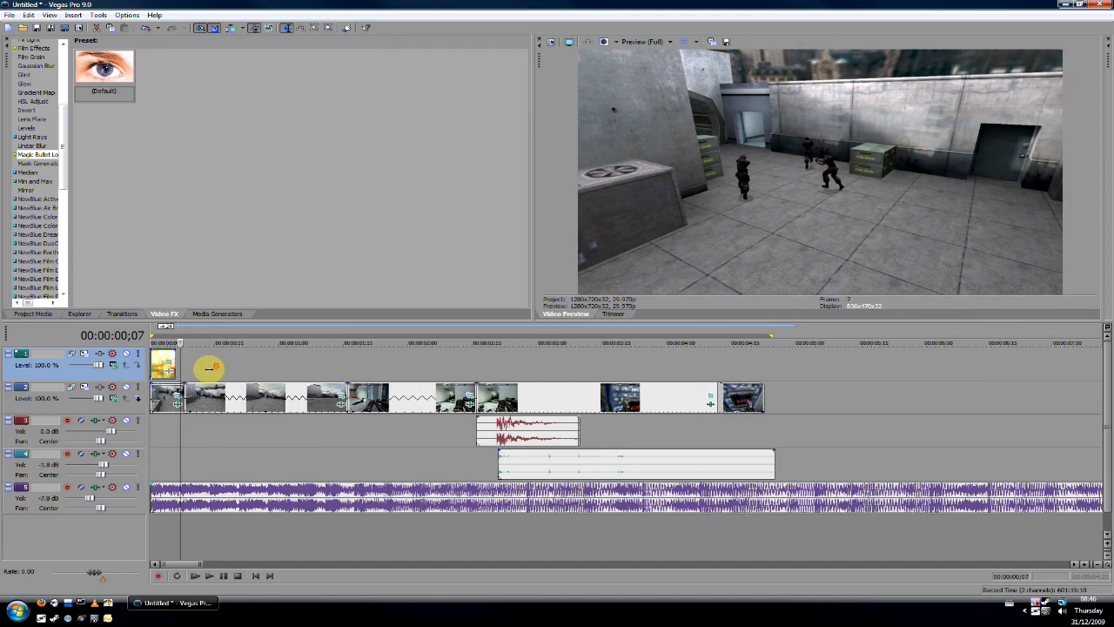
Slide the short texture flash to about 00:00:01;16 over the footage cut and preview it
left_click_drag(165, 368, 665, 370)
scroll(348, 370, "up", 3)
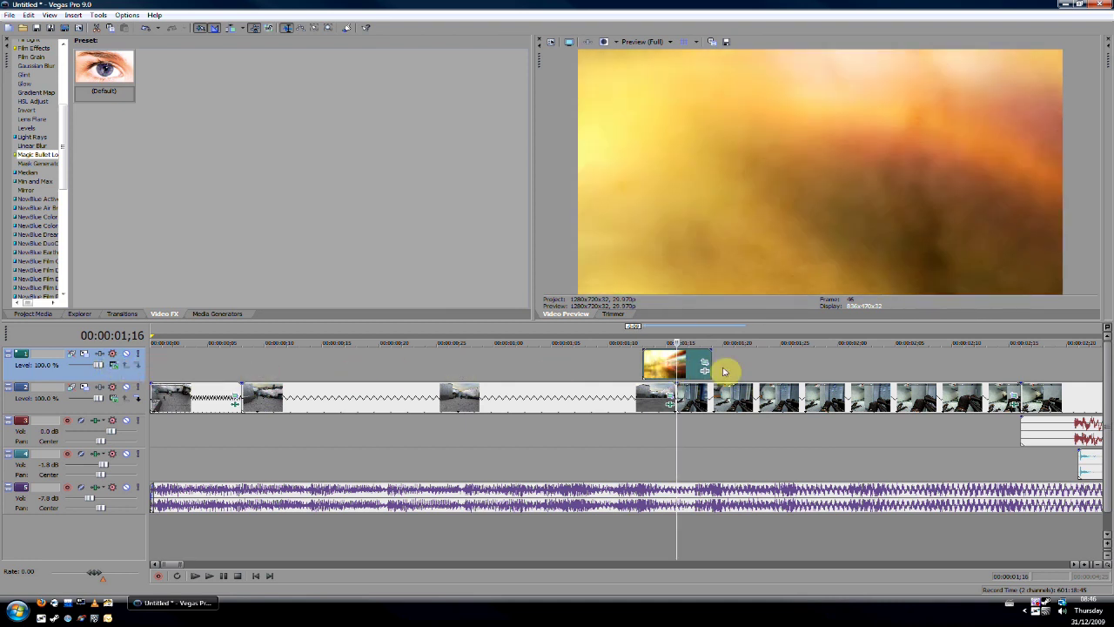
left_click(671, 361)
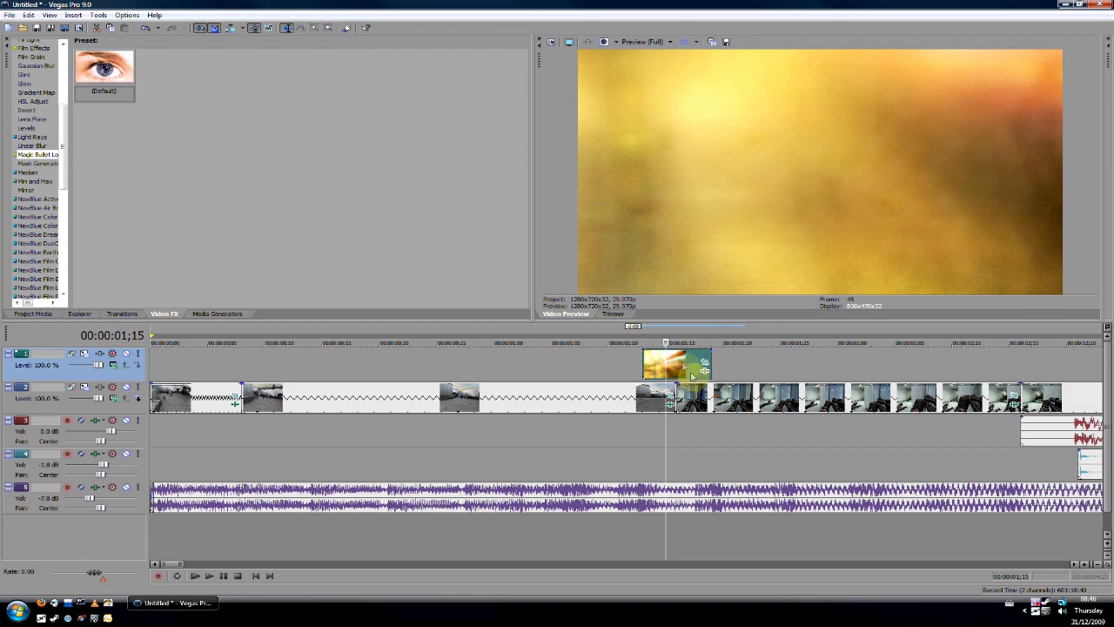
left_click(517, 372)
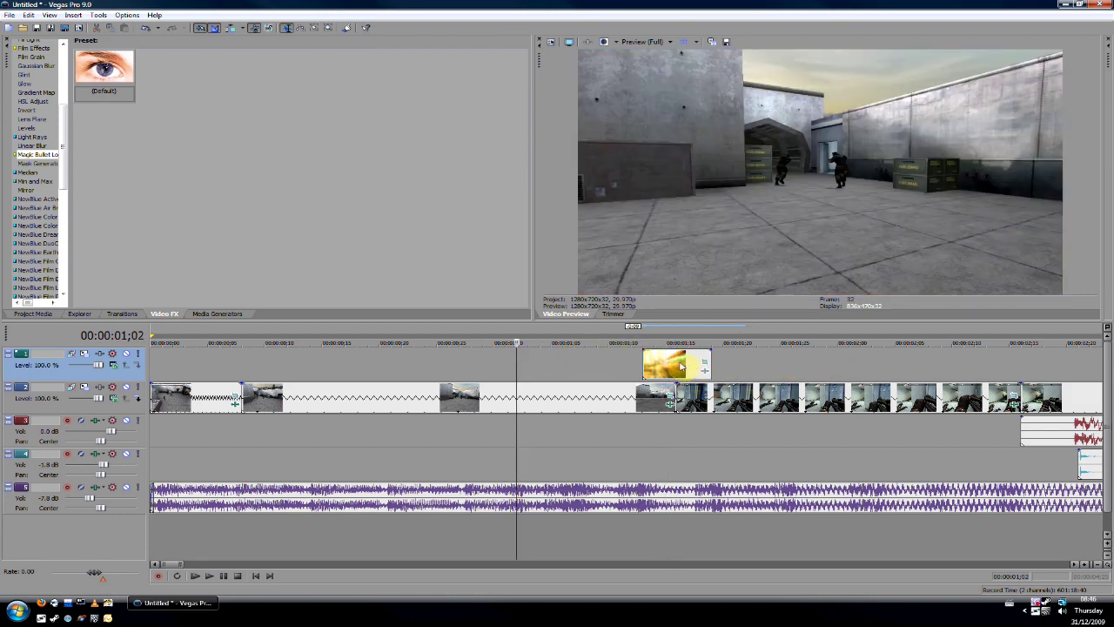
left_click(678, 366)
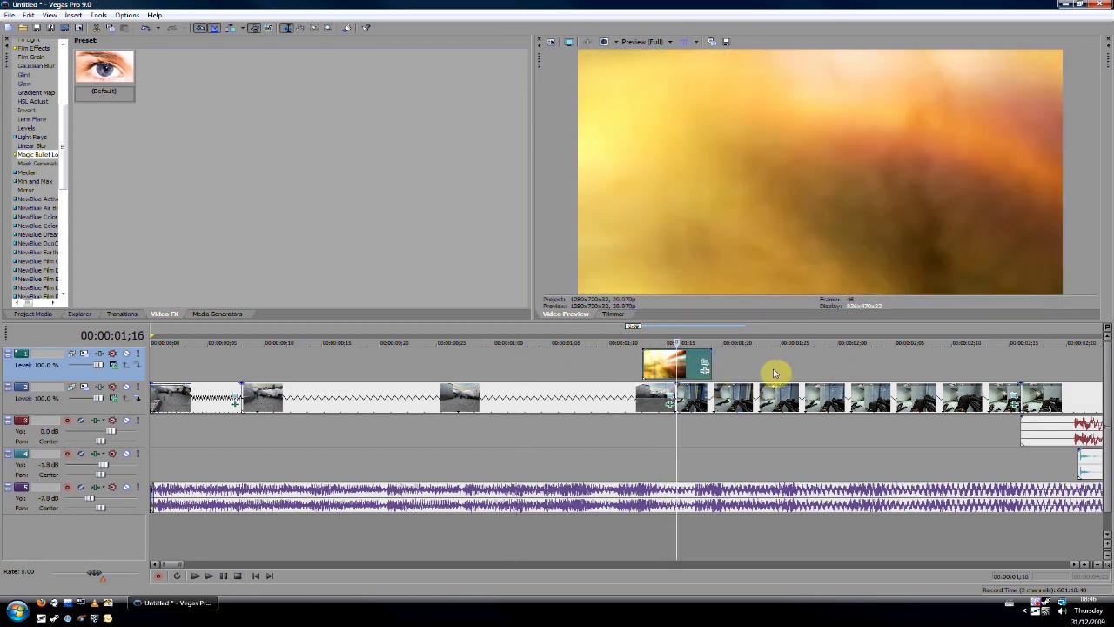
Try Screen compositing on track 1, then settle on Dodge mode
left_click(112, 366)
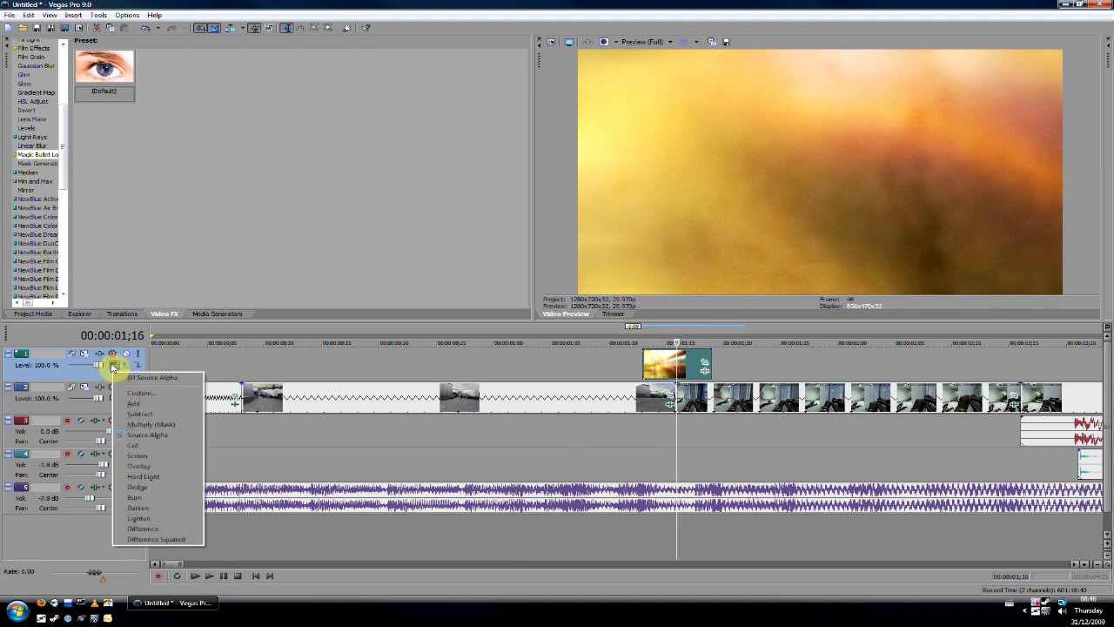
left_click(171, 491)
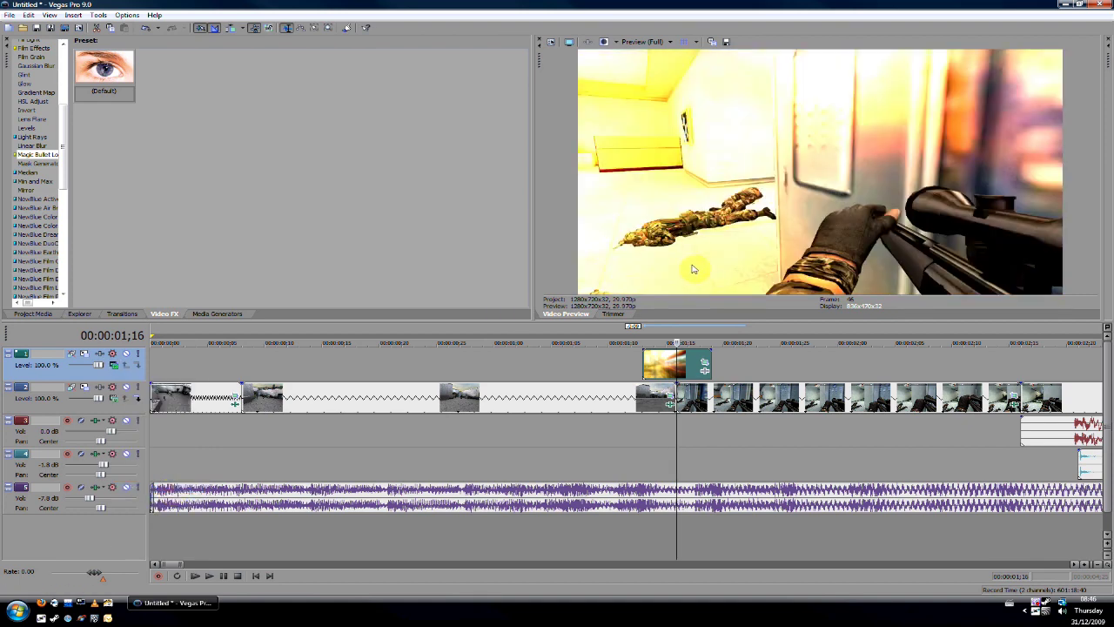
left_click(114, 366)
left_click(118, 379)
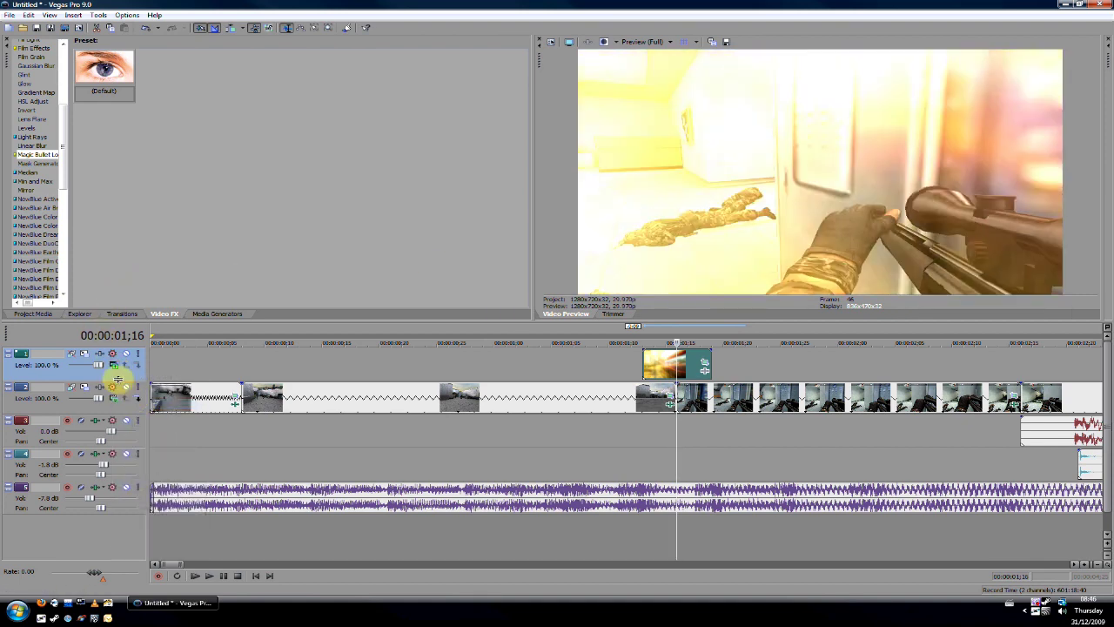
left_click(114, 364)
left_click(148, 455)
left_click(112, 364)
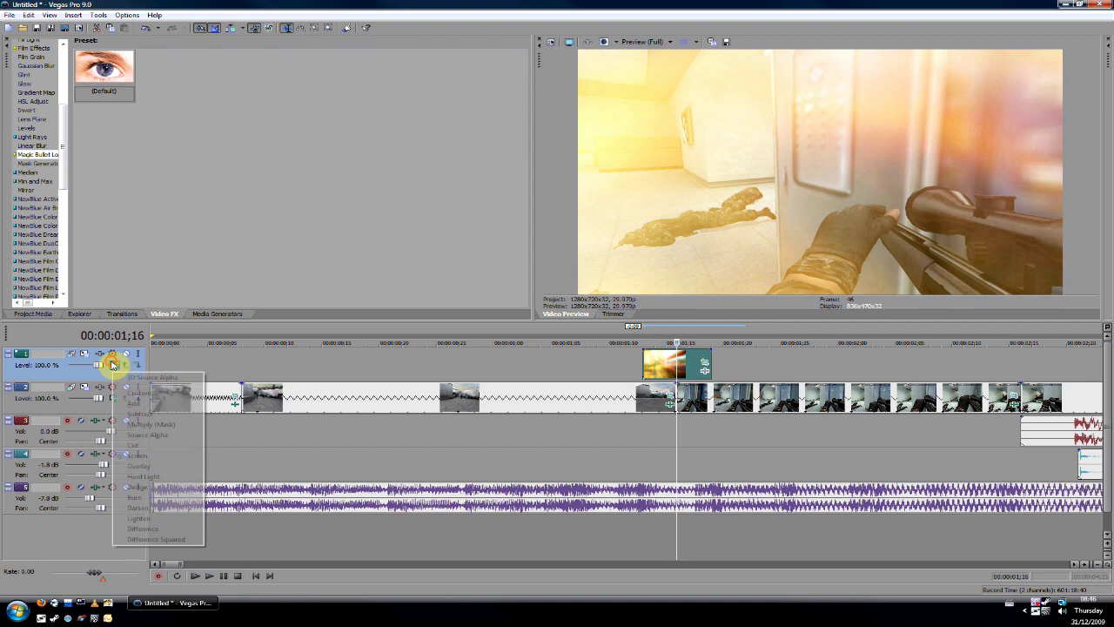
left_click(144, 487)
Step frame by frame between 01;13 and 01;20 to check the Dodge flash
key("Left")
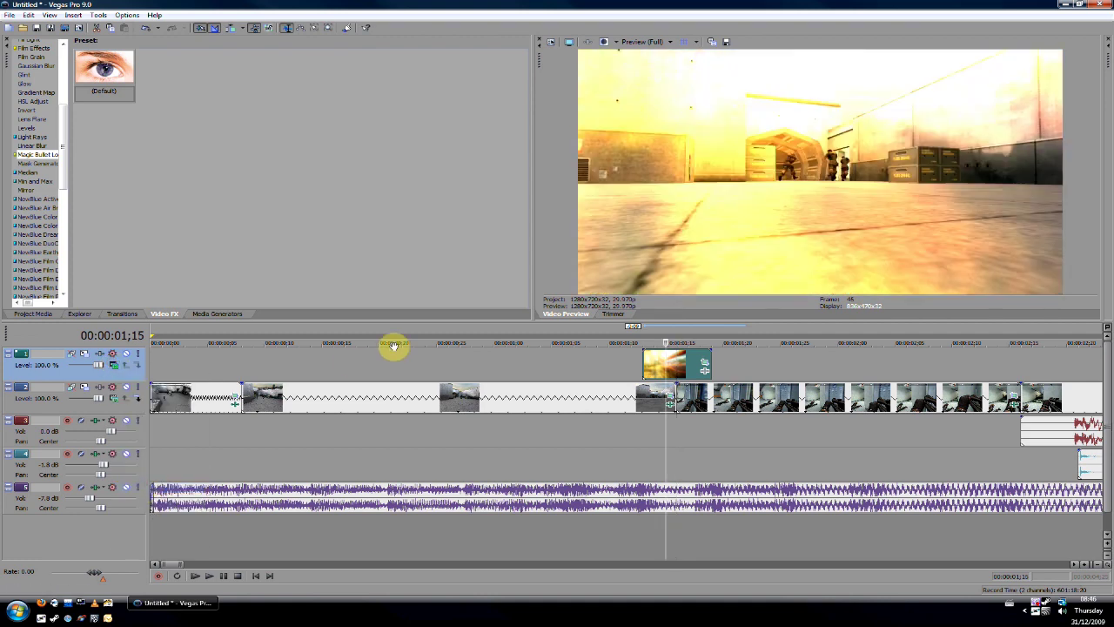
key("Right")
key("Right")
key("Right")
key("Right")
key("Right")
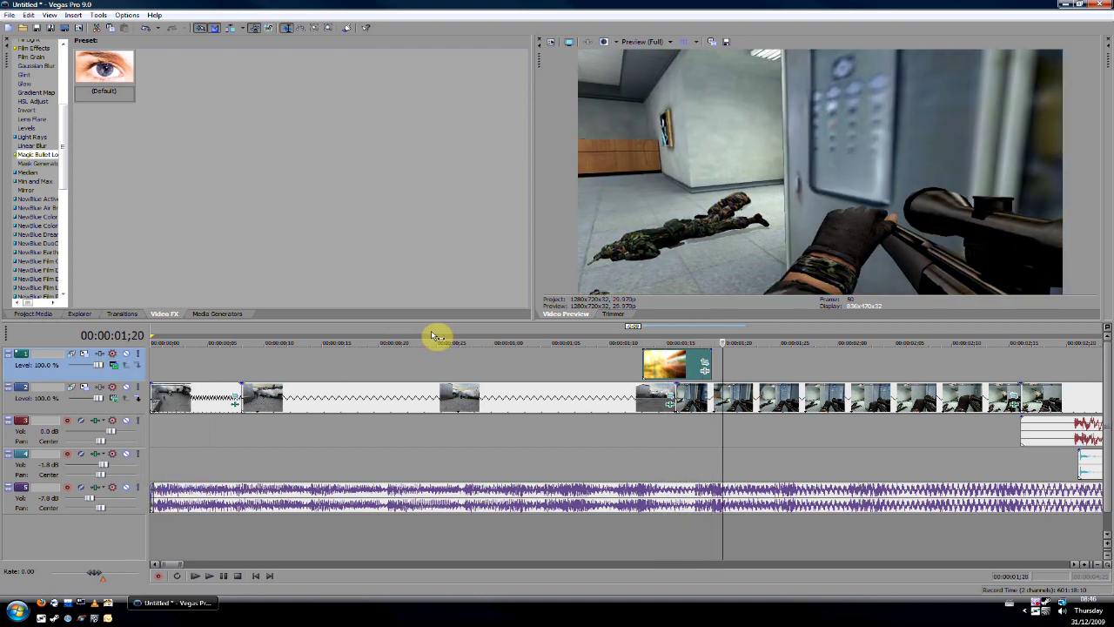
key("Left")
key("Left")
key("Left")
key("Left")
key("Left")
key("Left")
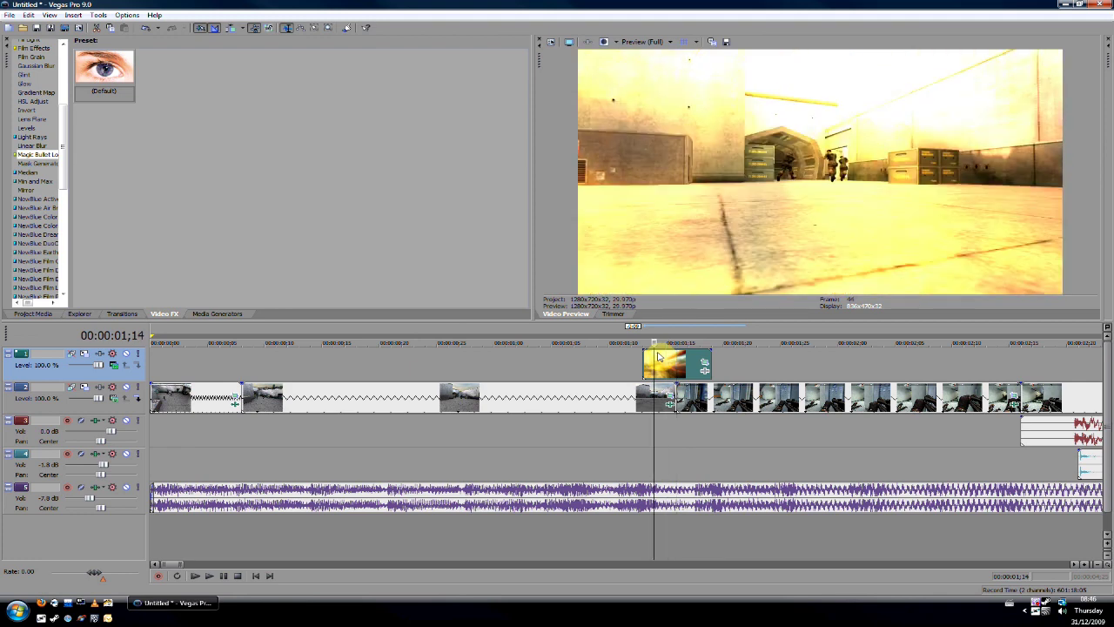
key("Left")
key("Left")
key("Left")
key("Right")
key("Right")
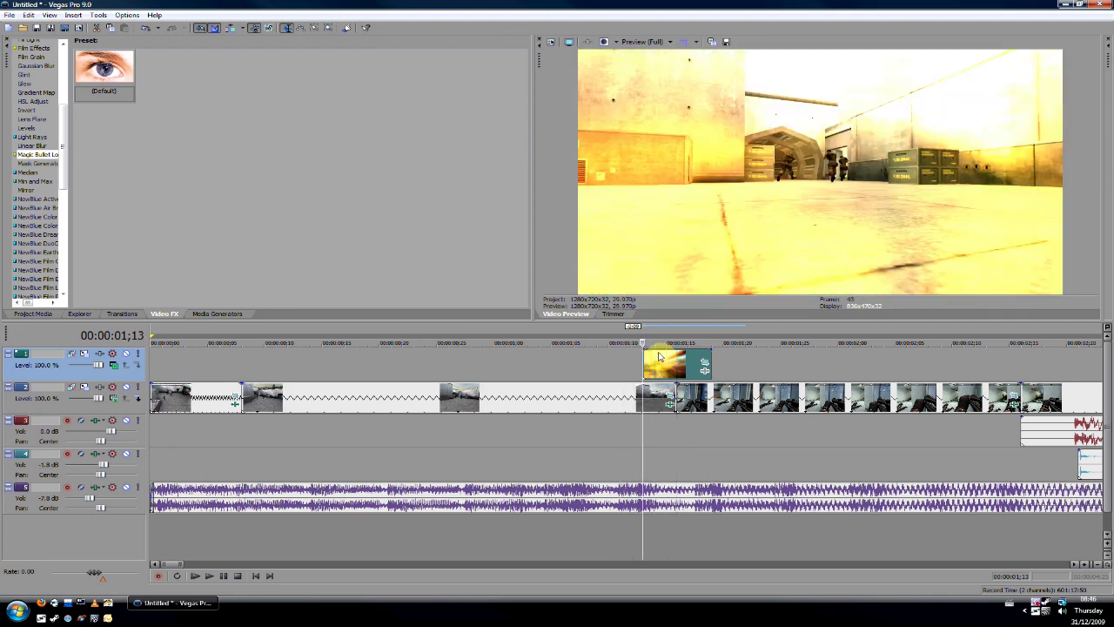
key("Right")
key("Right")
key("Right")
key("Right")
key("Right")
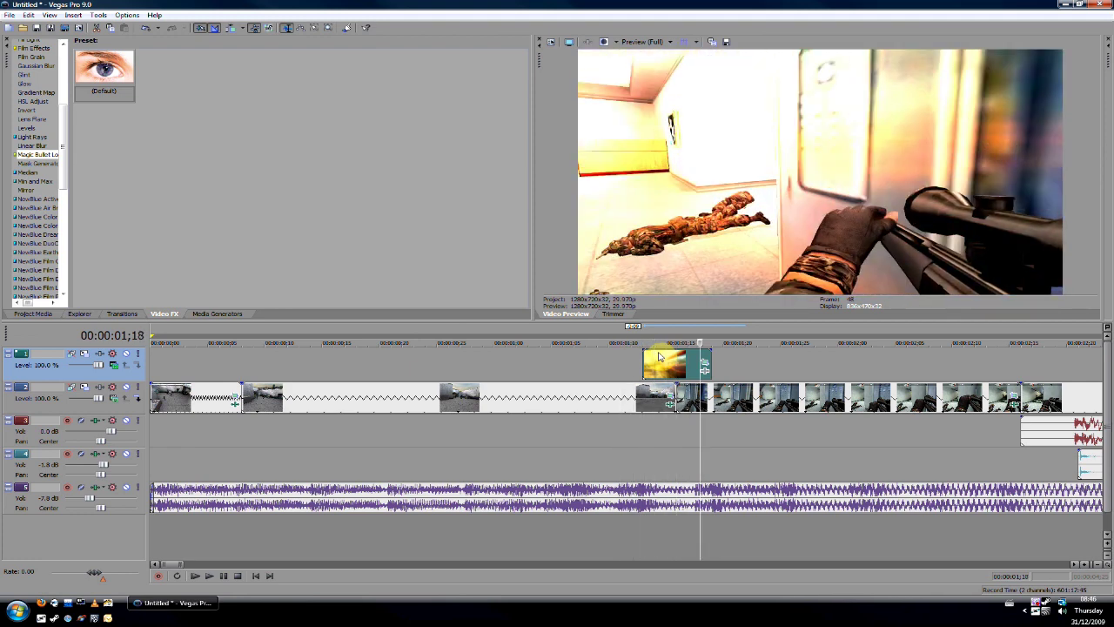
key("Right")
key("Left")
key("Left")
key("Left")
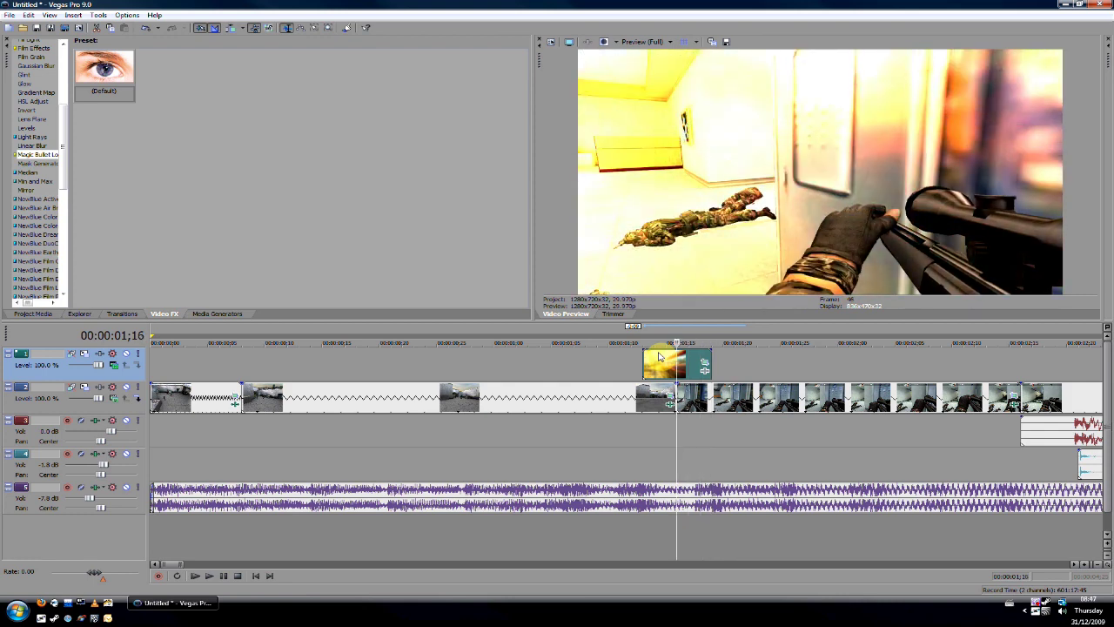
scroll(657, 362, "down", 3)
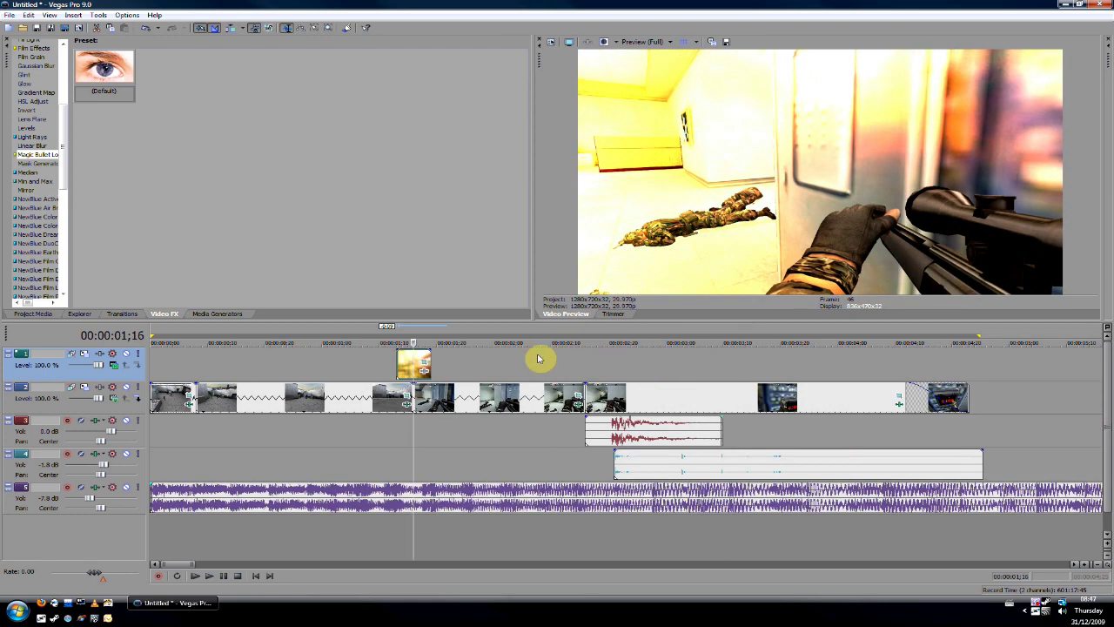
key("Left")
key("Left")
key("Left")
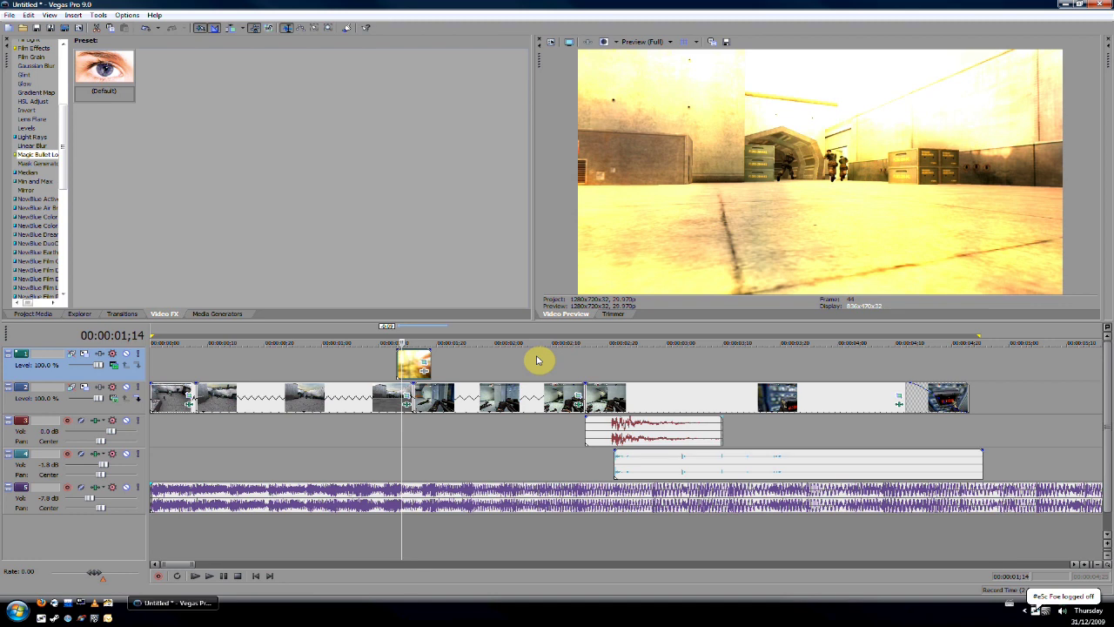
key("Right")
key("Right")
key("Right")
key("Right")
key("Right")
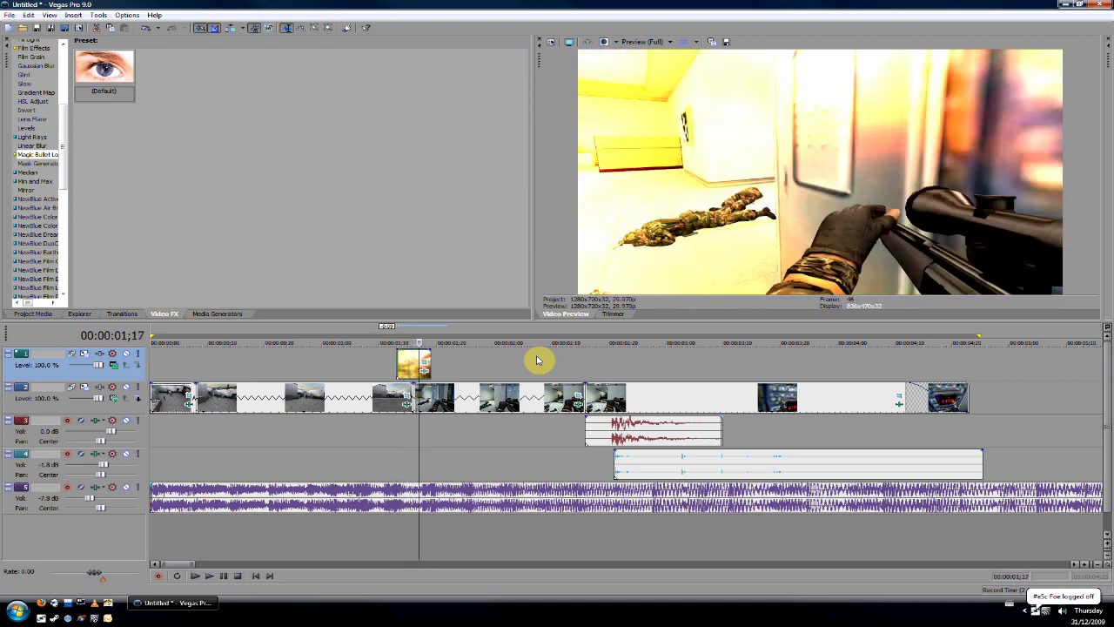
key("Right")
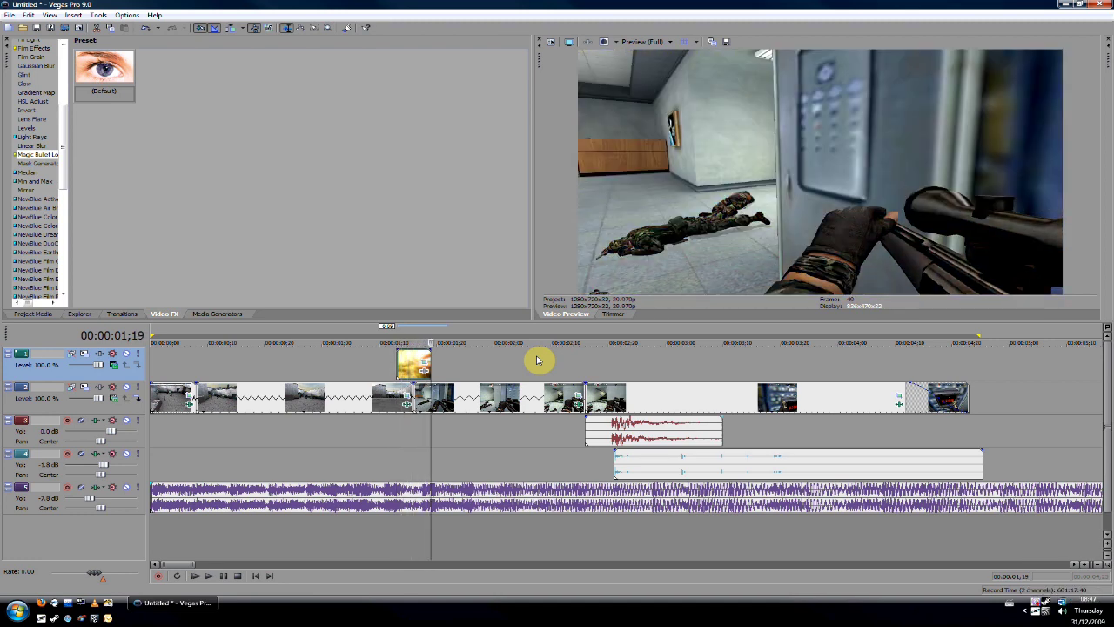
key("Right")
key("Left")
key("Left")
key("Left")
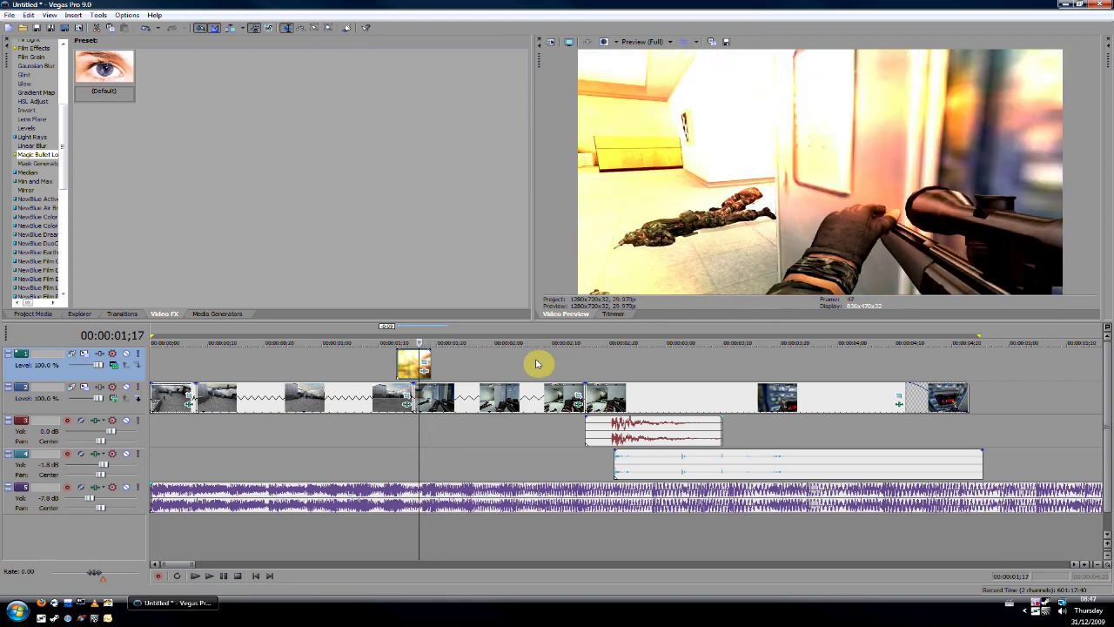
key("Left")
key("Left")
key("Left")
key("Right")
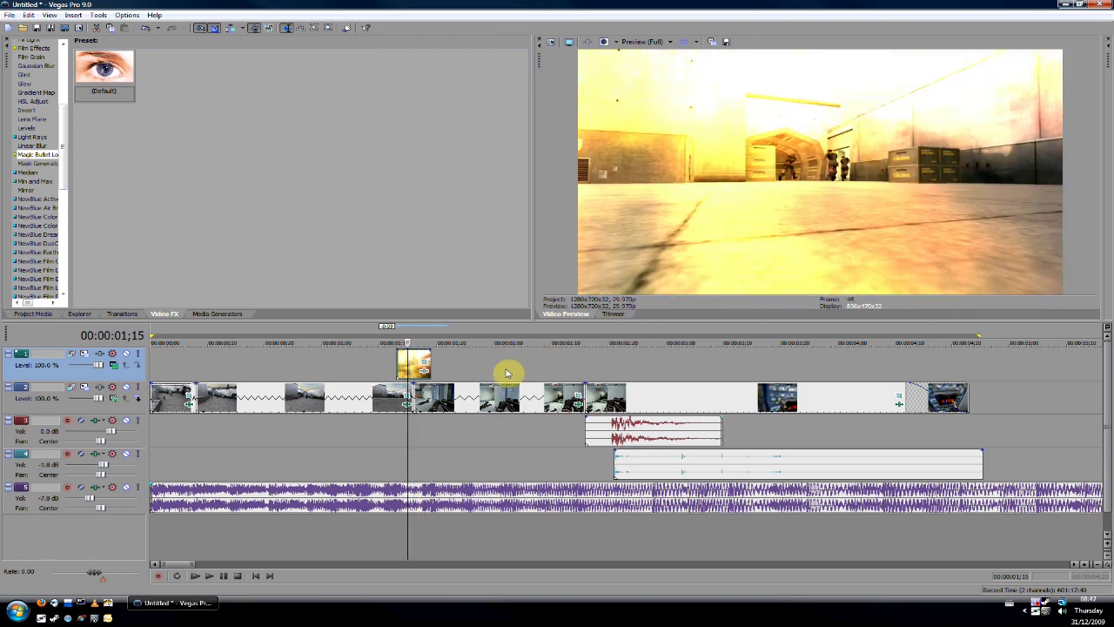
key("Right")
key("Left")
key("Left")
key("Left")
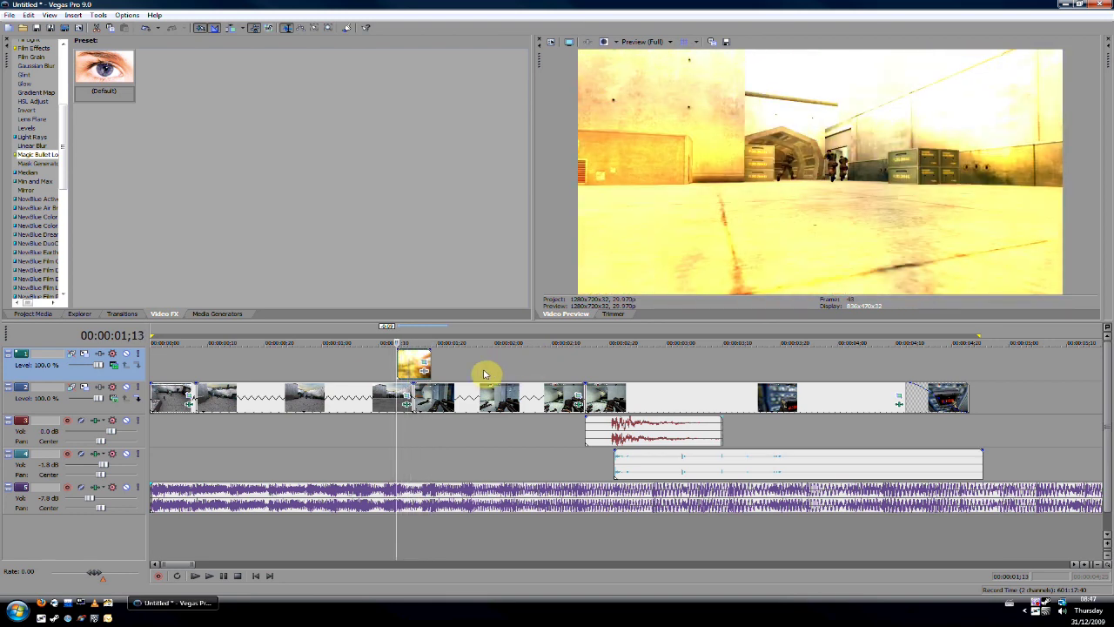
key("Right")
key("Right")
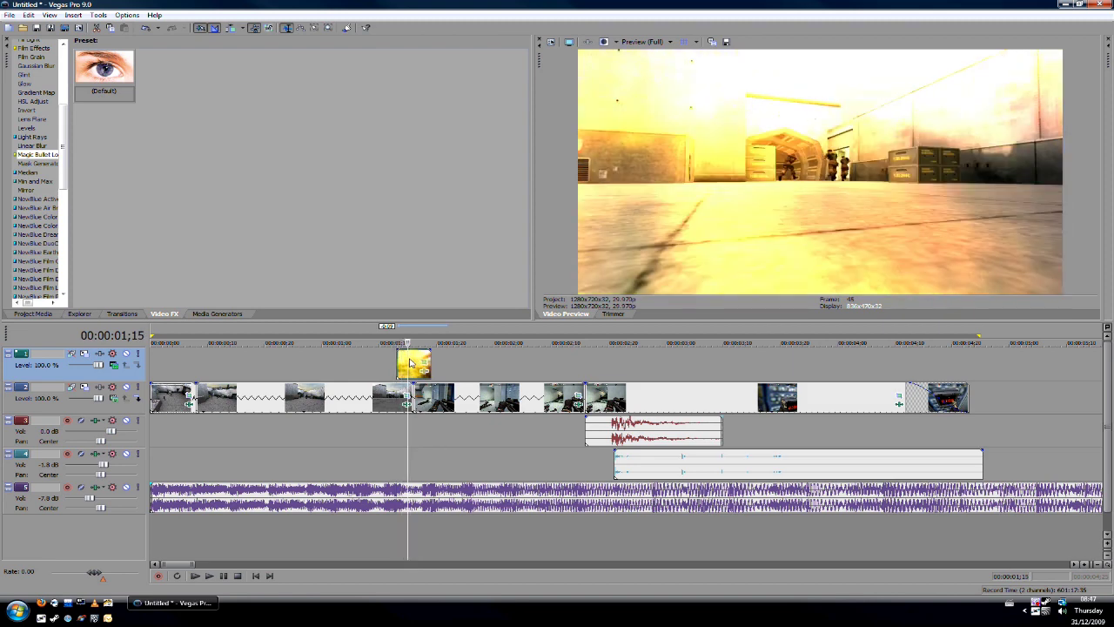
key("Right")
key("Left")
key("Left")
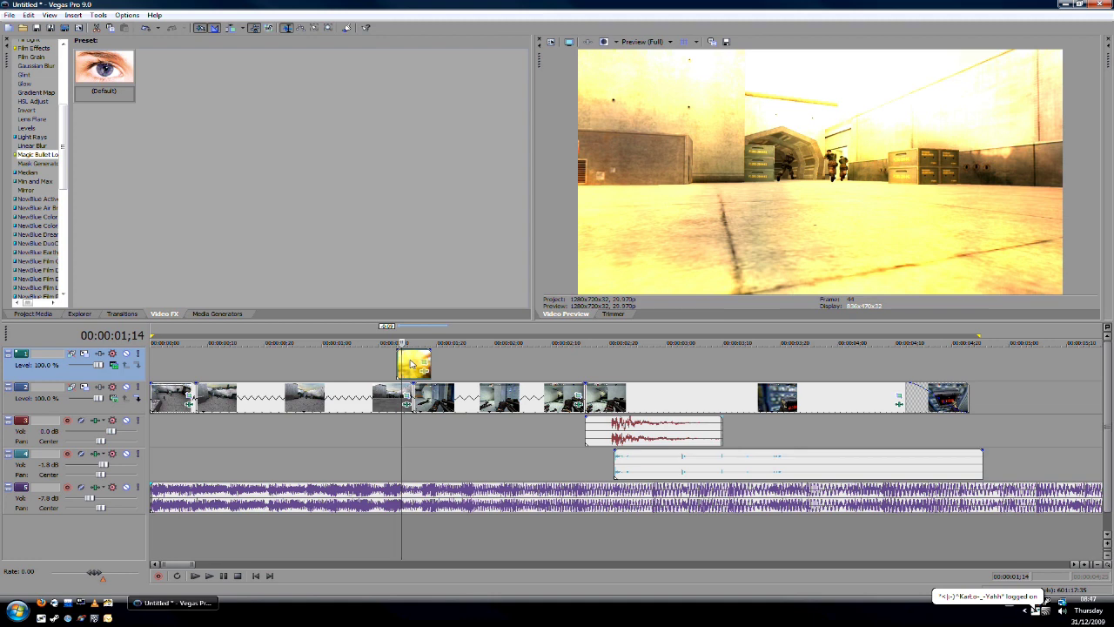
key("Right")
key("Left")
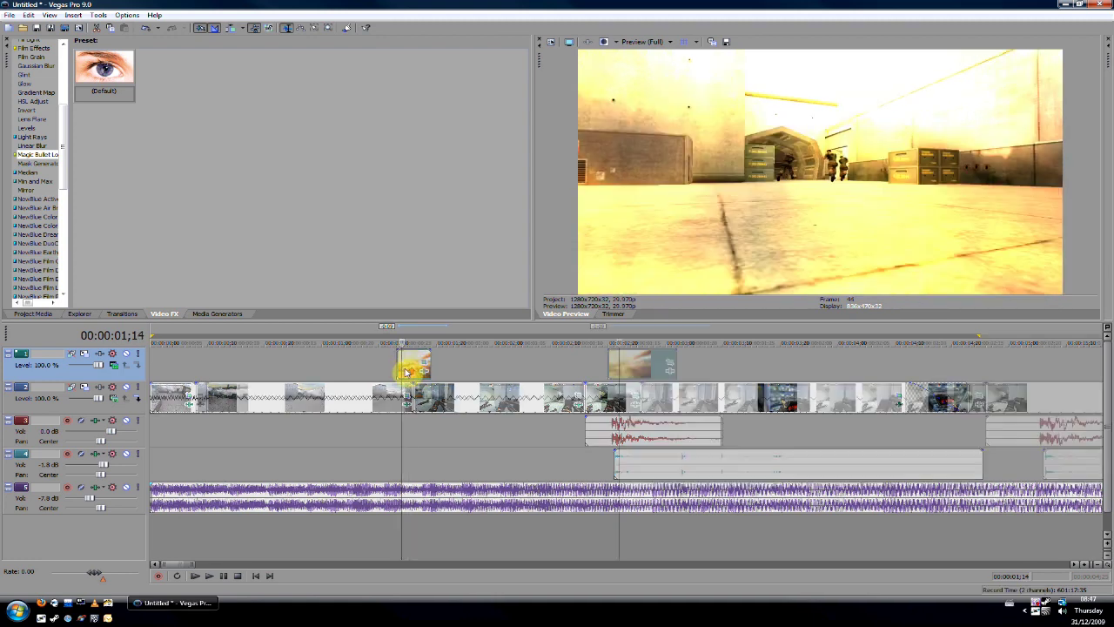
key("Up")
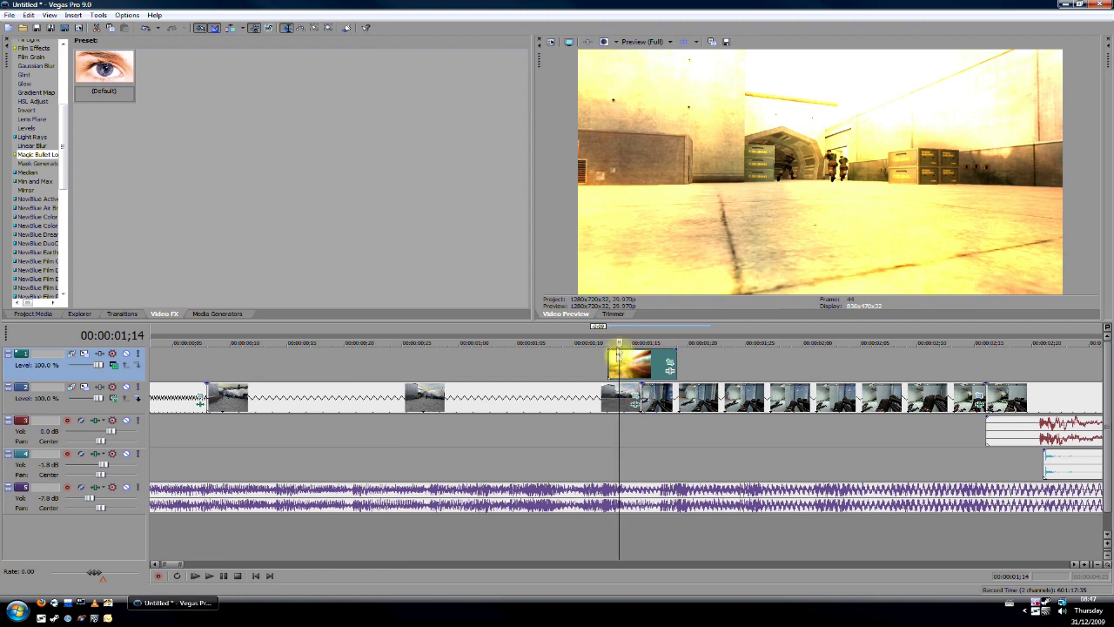
left_click(640, 333)
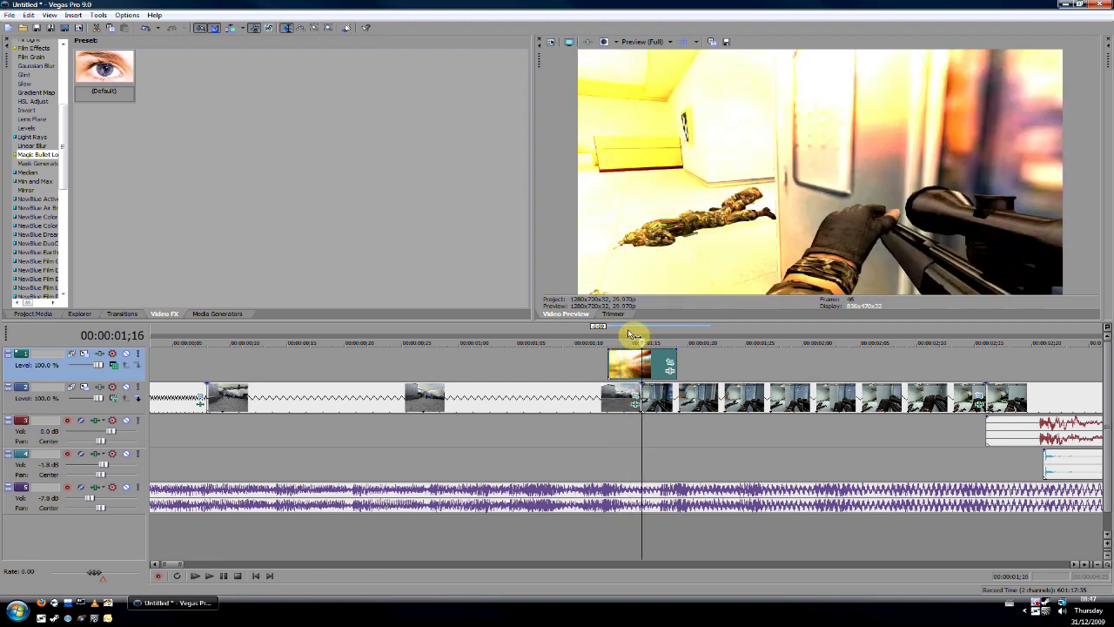
key("Left")
key("Left")
key("Right")
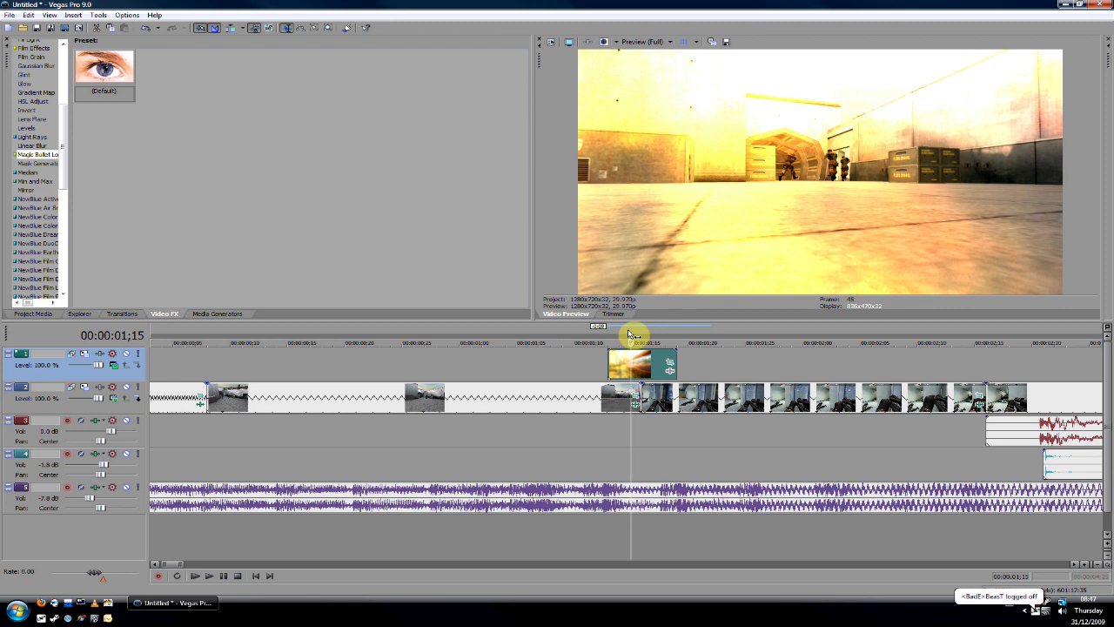
key("Right")
key("Right")
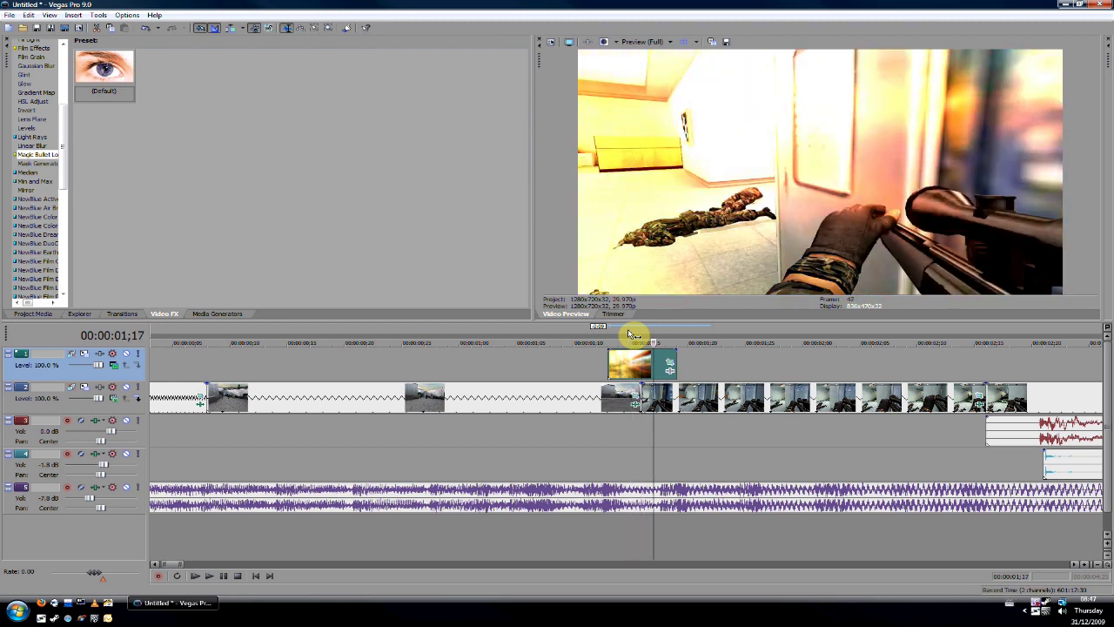
key("Right")
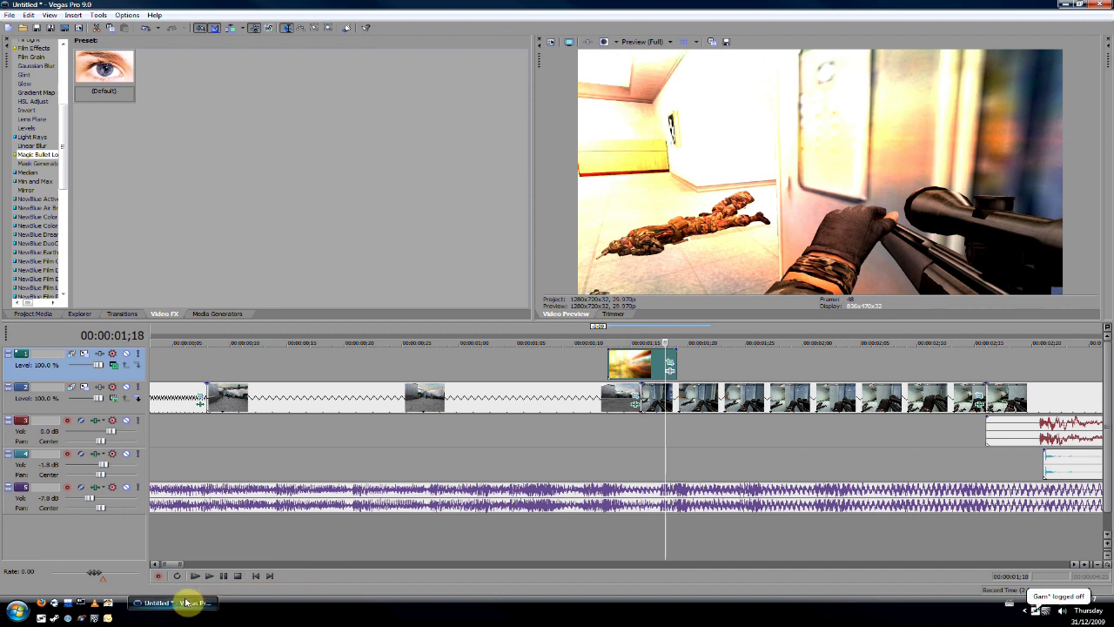
mouse_move(185, 602)
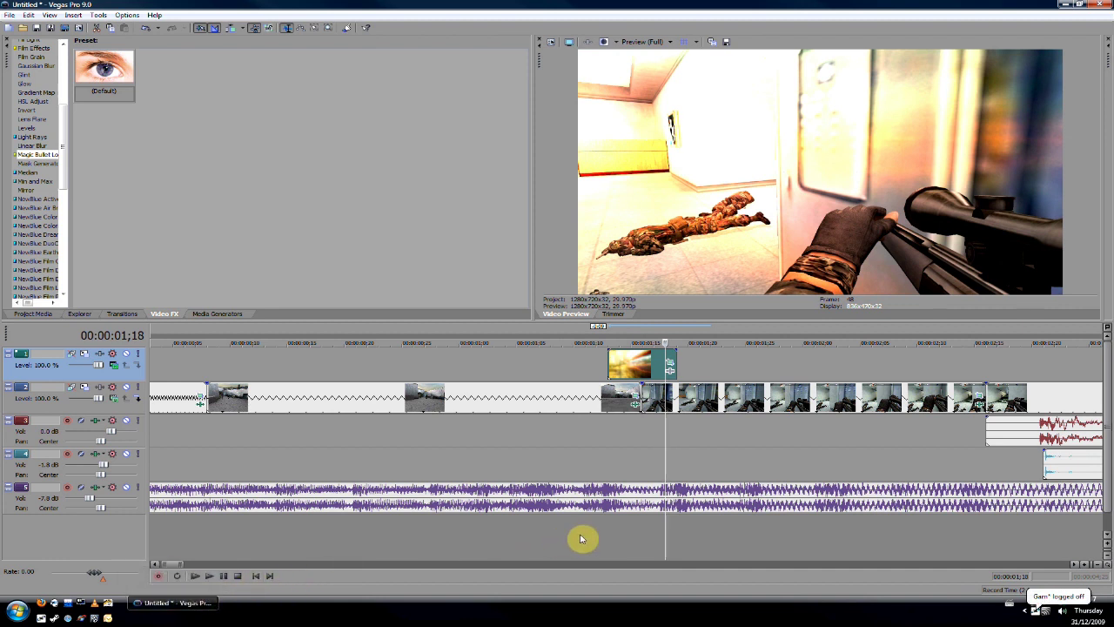